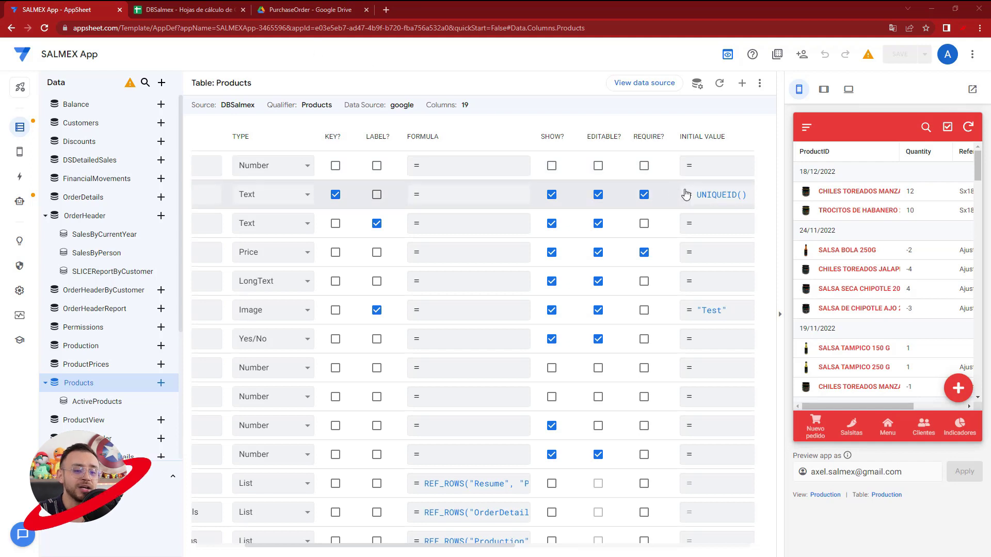
Step: View the Production list in tablet then phone preview, then switch to the DBSalmex spreadsheet
click(883, 431)
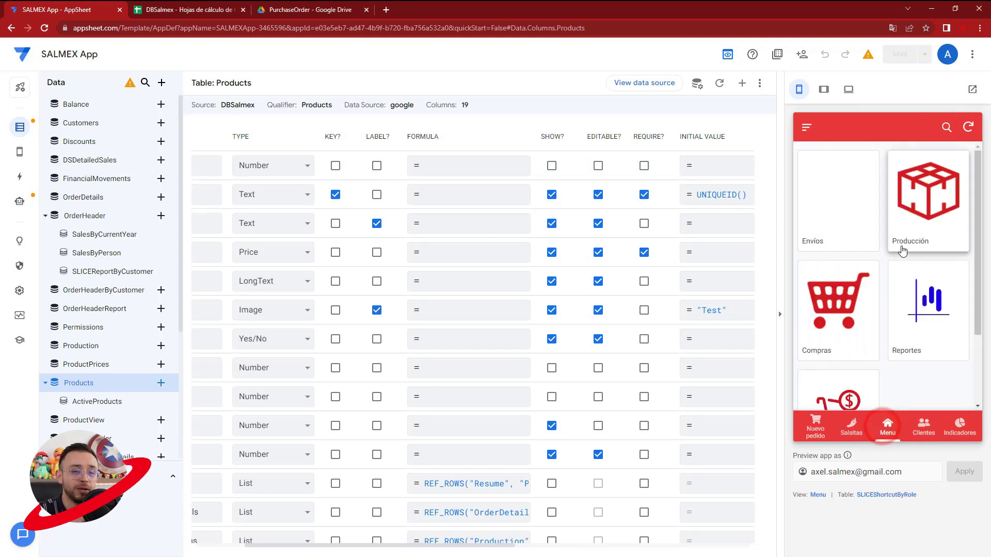
click(896, 242)
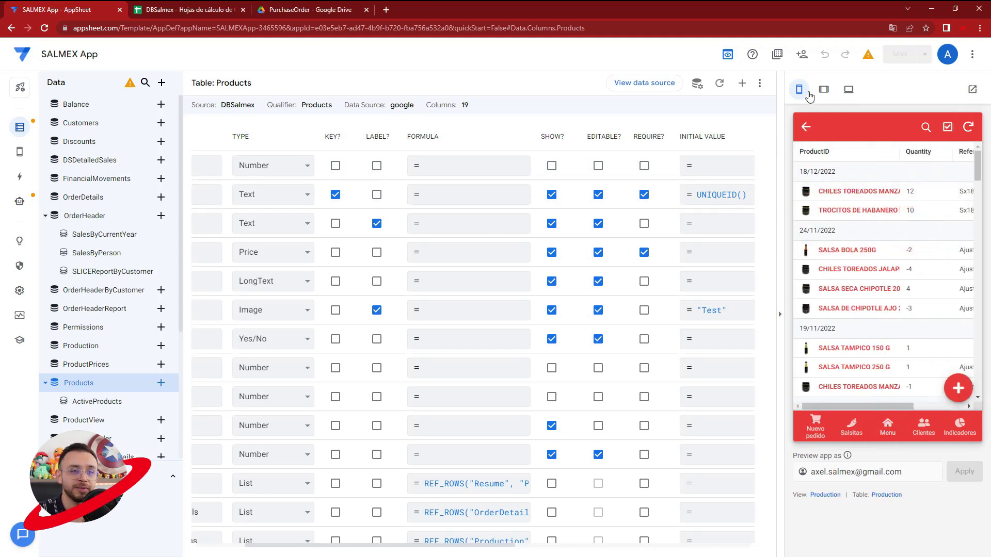
click(823, 90)
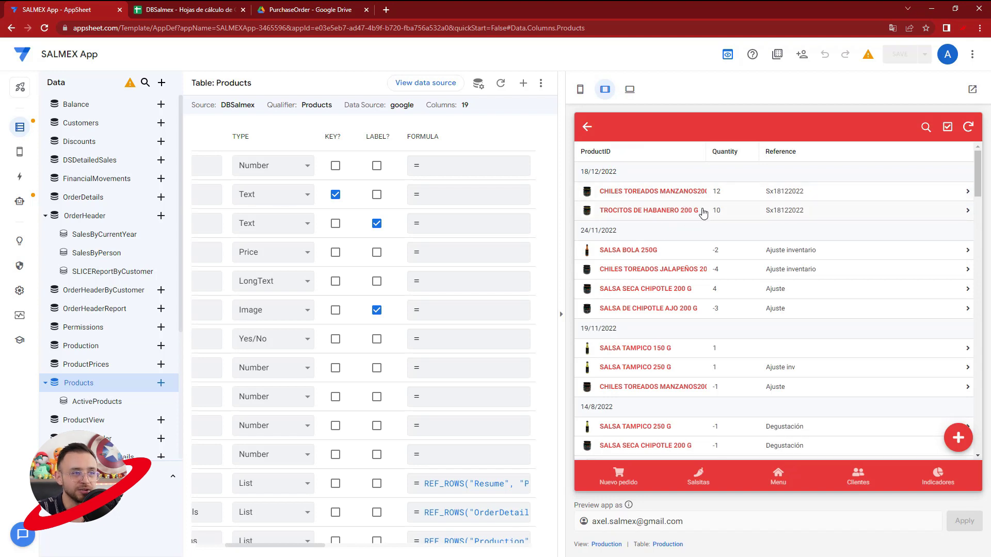
click(580, 93)
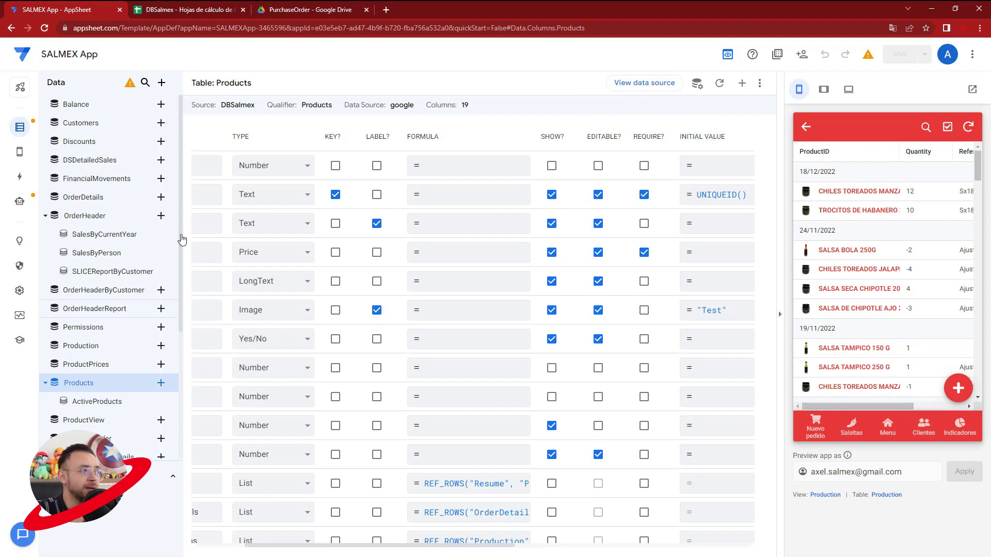
click(168, 8)
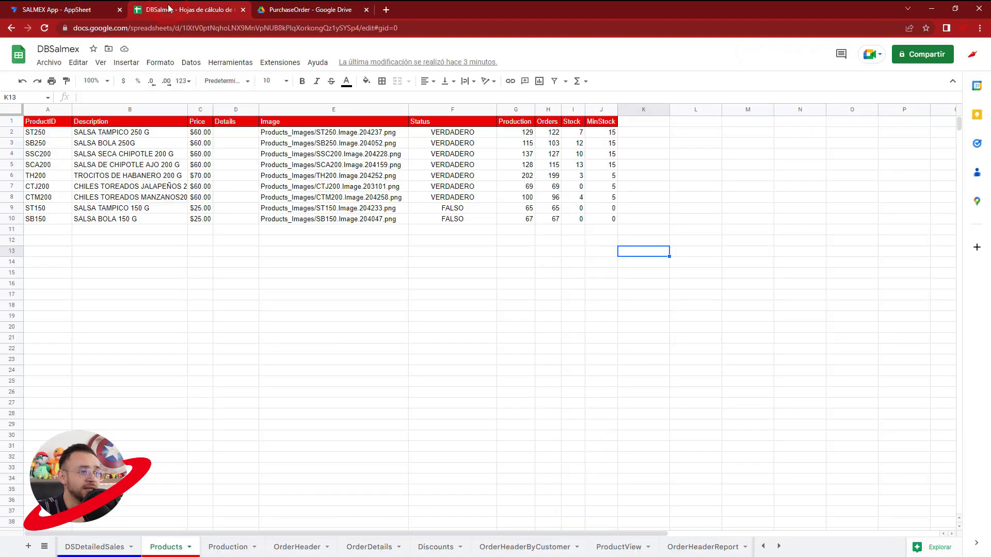
Step: Add an ExpirationDay header in K1, copying the red header format from the MinStock column
click(638, 123)
text(ExpirationDay)
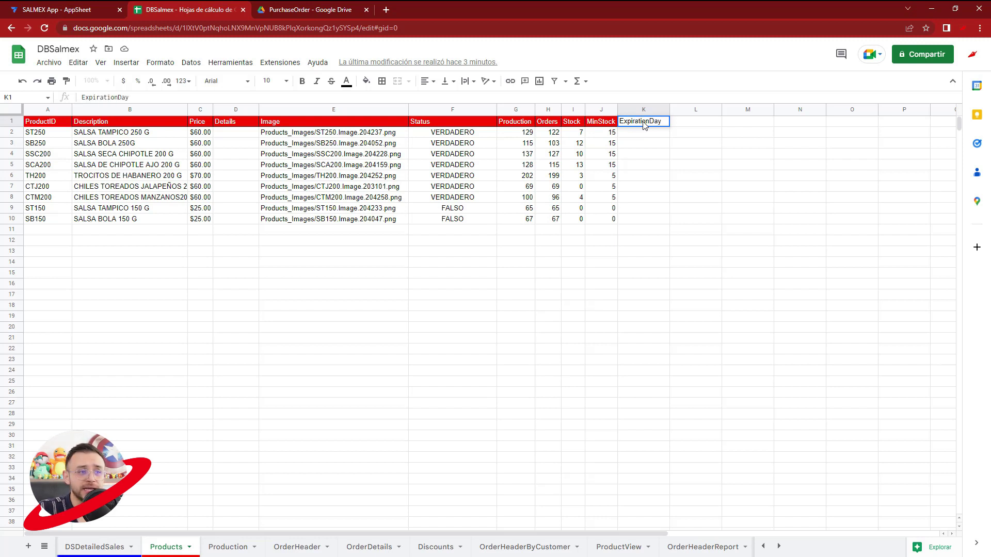
click(656, 143)
click(604, 122)
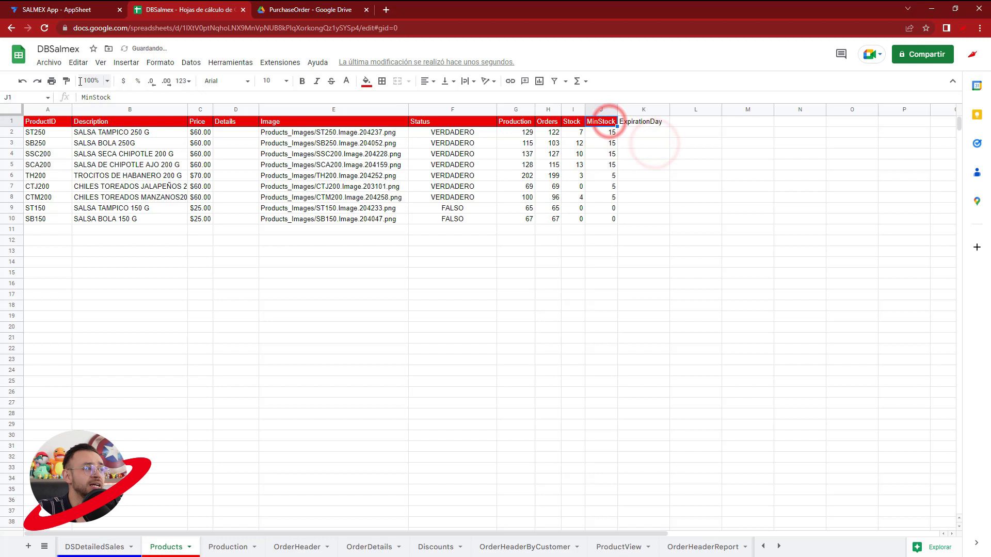
click(630, 122)
click(635, 134)
Step: Enter the expiration days 50, 50, 80, 80, 100, 25, 25, 0, 0 in K2:K10
text(0)
key(Return)
text(50)
key(Return)
text(0)
key(Return)
key(Return)
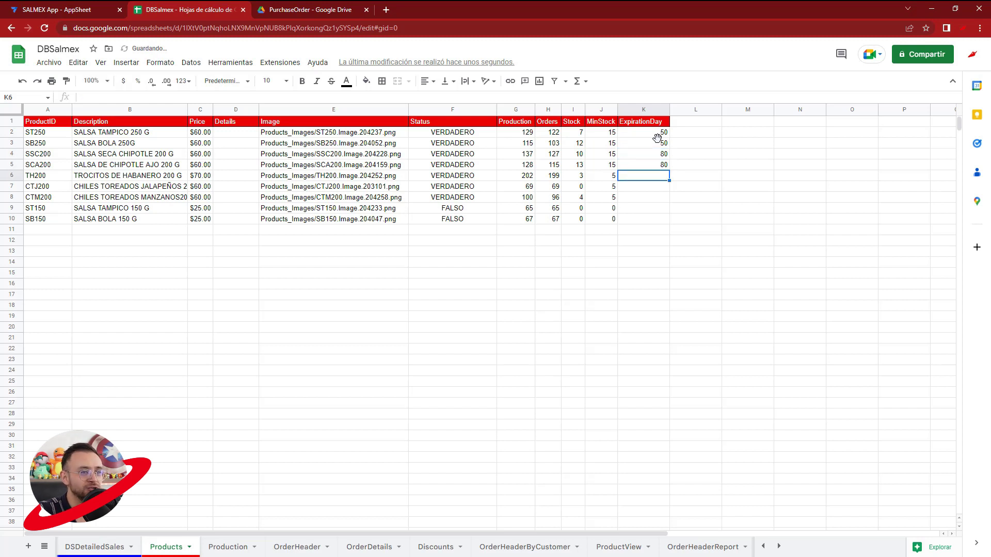
text(100)
key(Return)
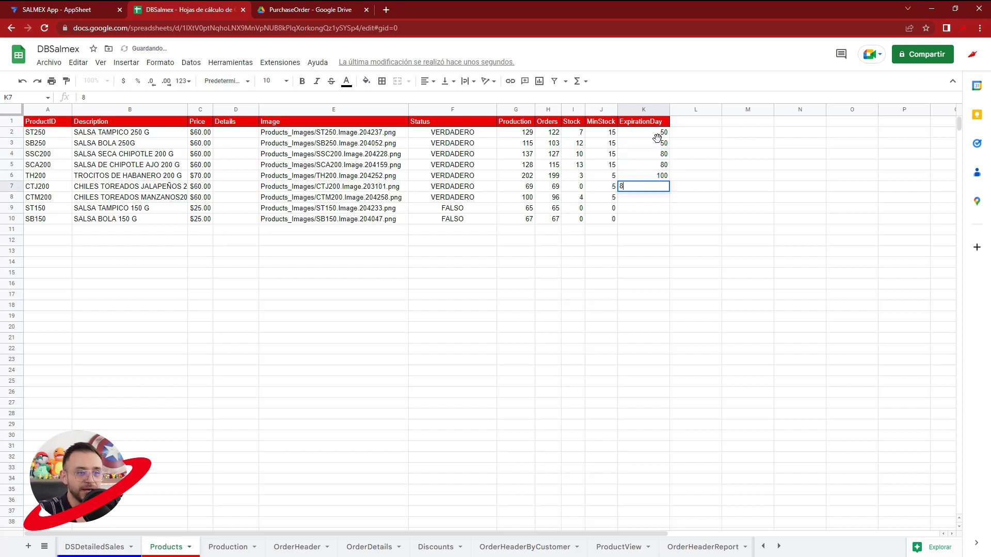
text(5)
key(Return)
text(25)
key(Return)
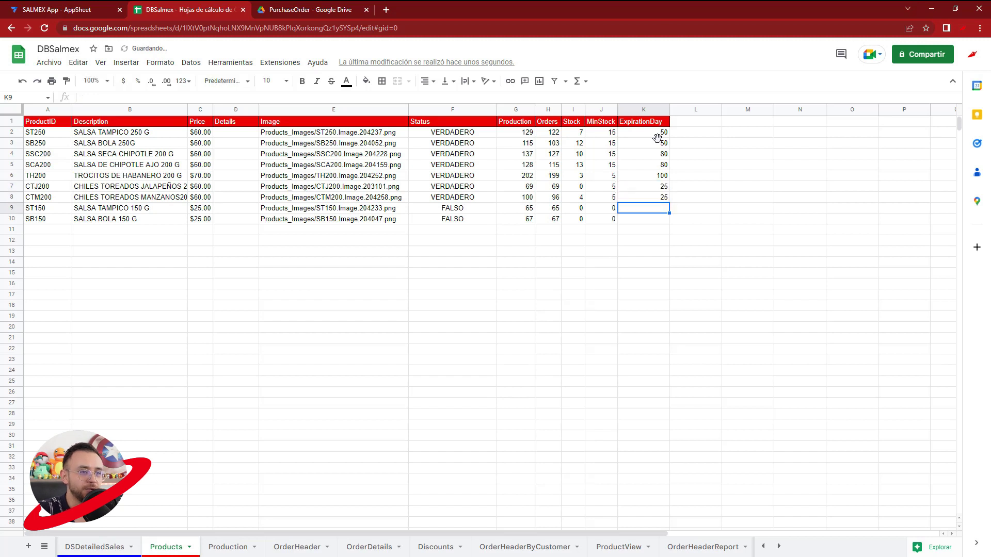
key(Return)
text(0)
key(Return)
Step: Compare the last products' rows and Status values, then return to the AppSheet editor
drag(648, 210, 47, 219)
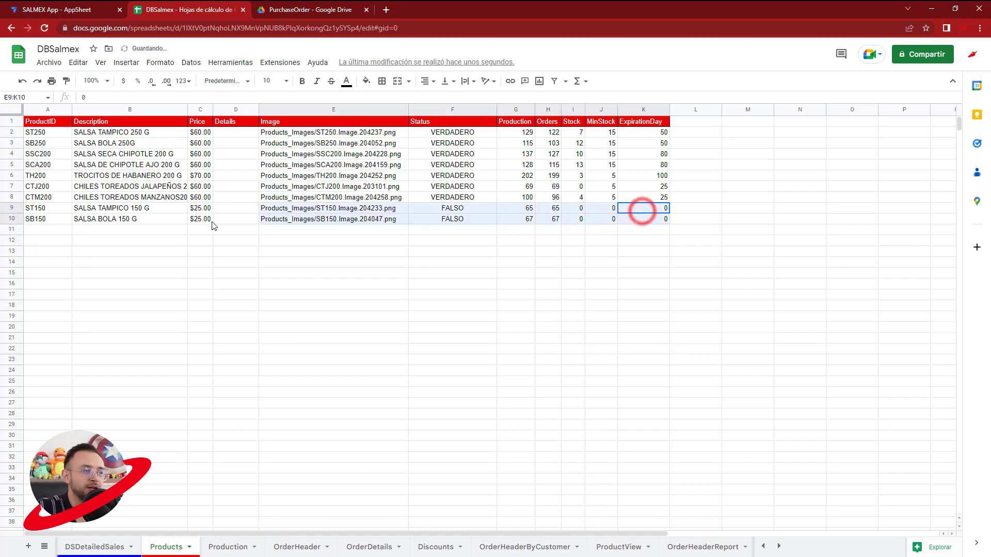
drag(451, 200, 454, 219)
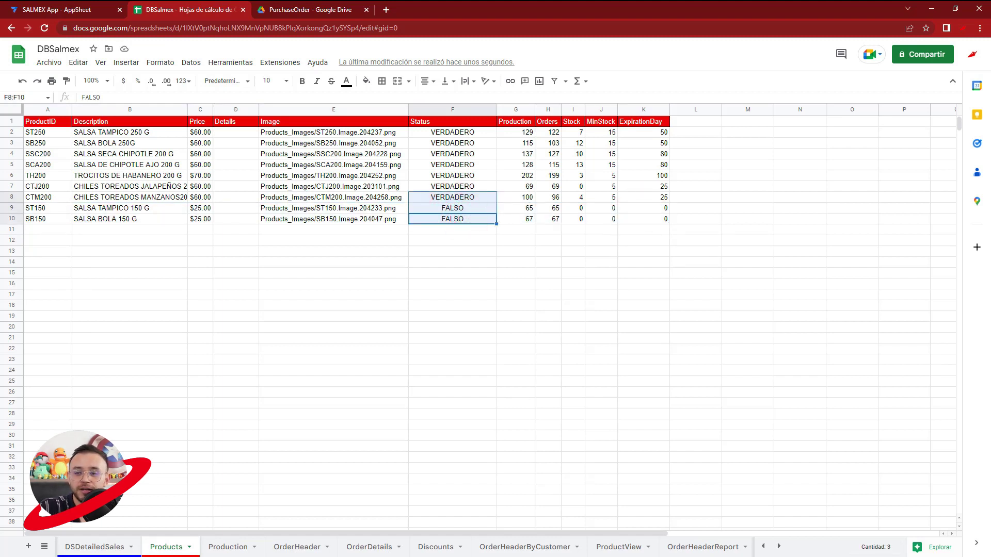
click(66, 7)
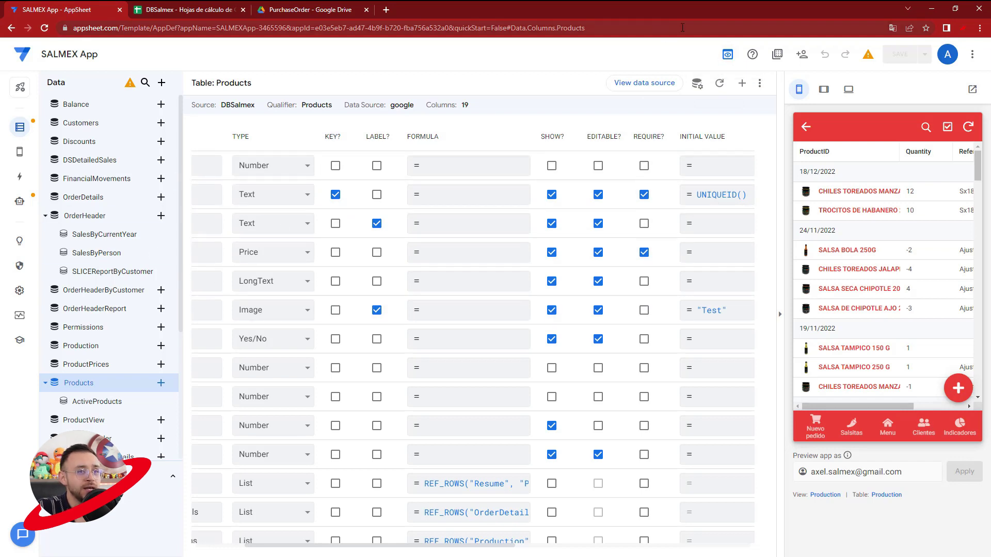
Step: Regenerate the Products table structure in AppSheet and confirm the regeneration
click(727, 55)
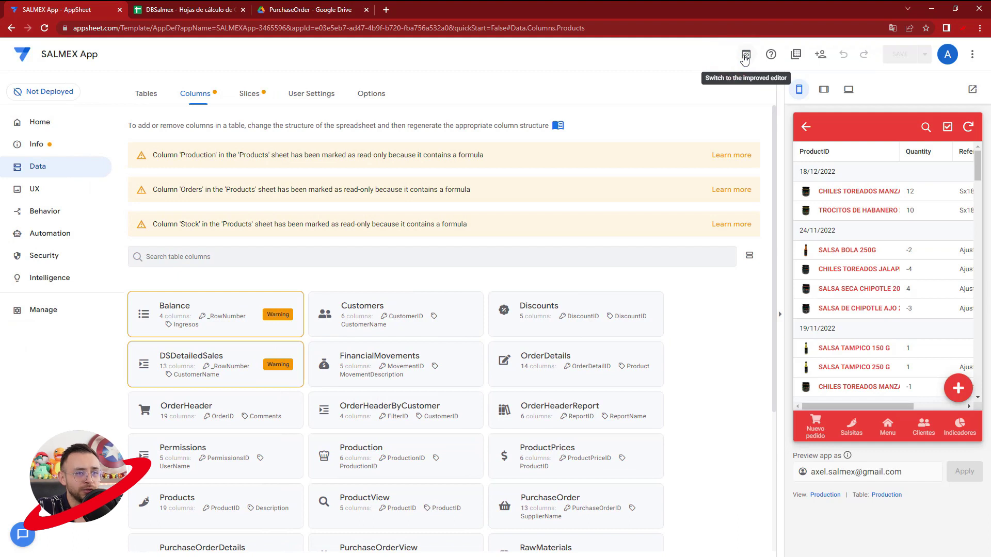
click(744, 56)
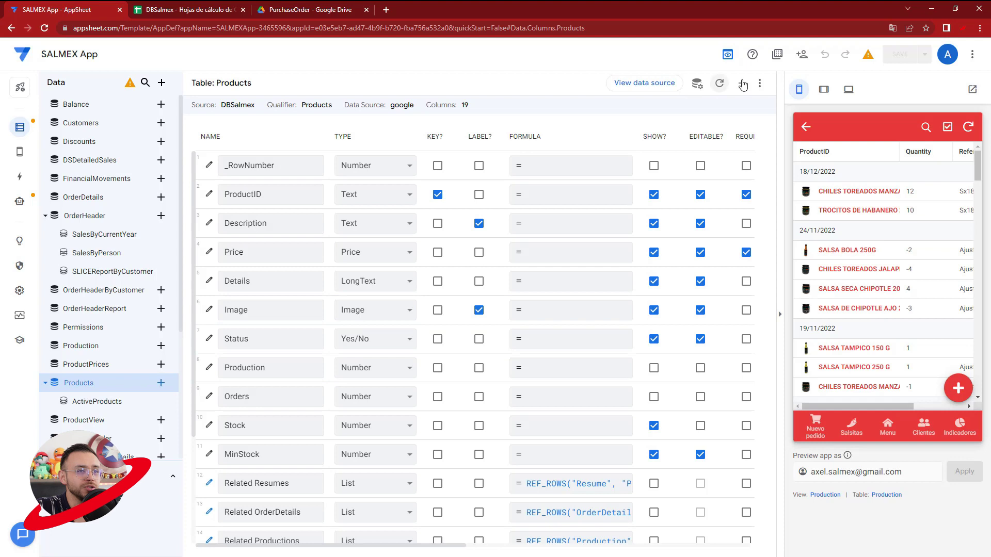
click(759, 88)
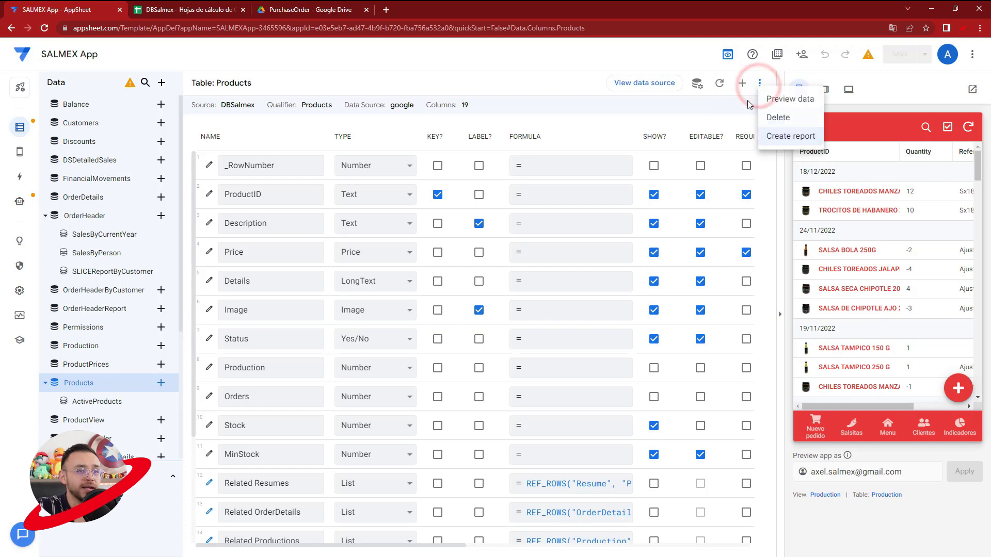
click(720, 87)
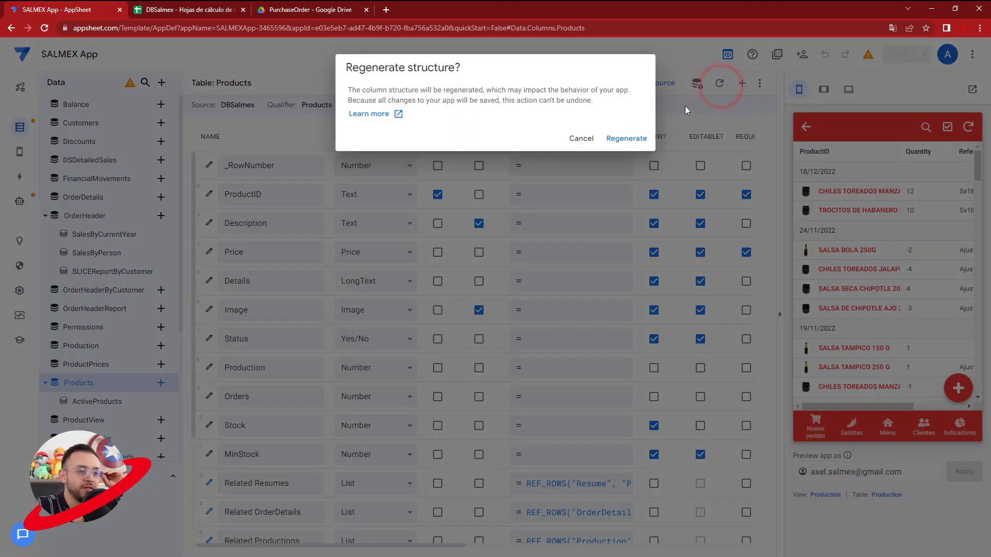
click(635, 139)
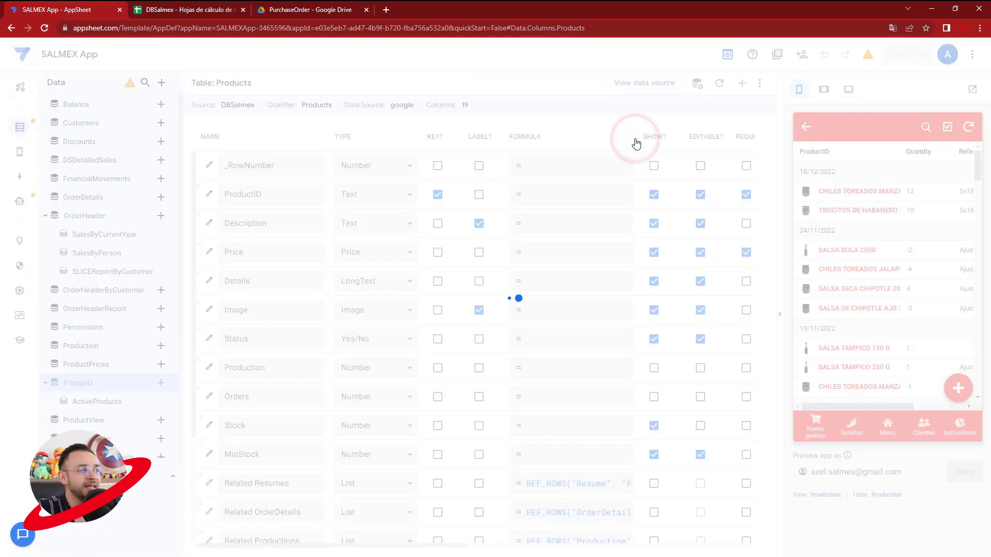
Step: Review the ExpirationDay column values in the DBSalmex sheet, then go back to AppSheet
click(199, 8)
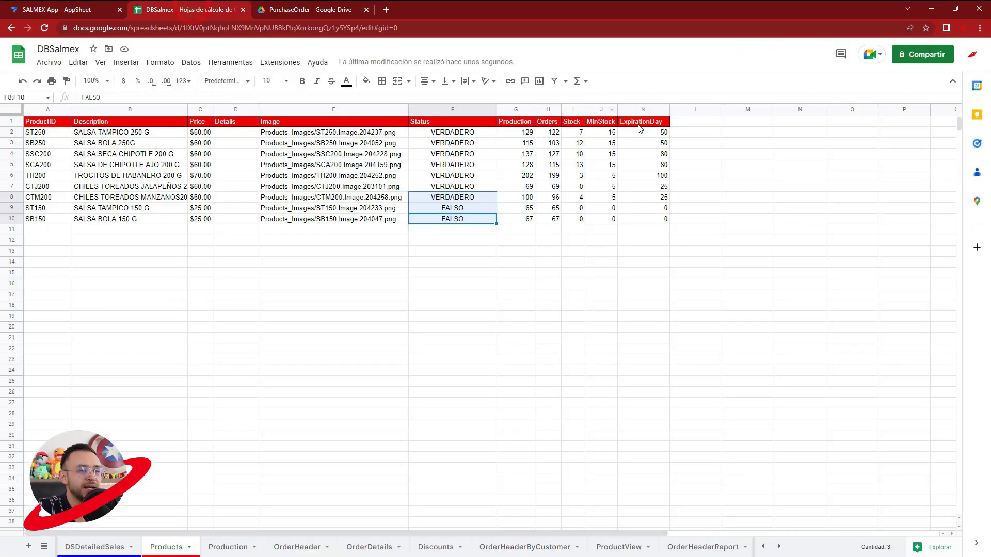
drag(639, 129, 645, 218)
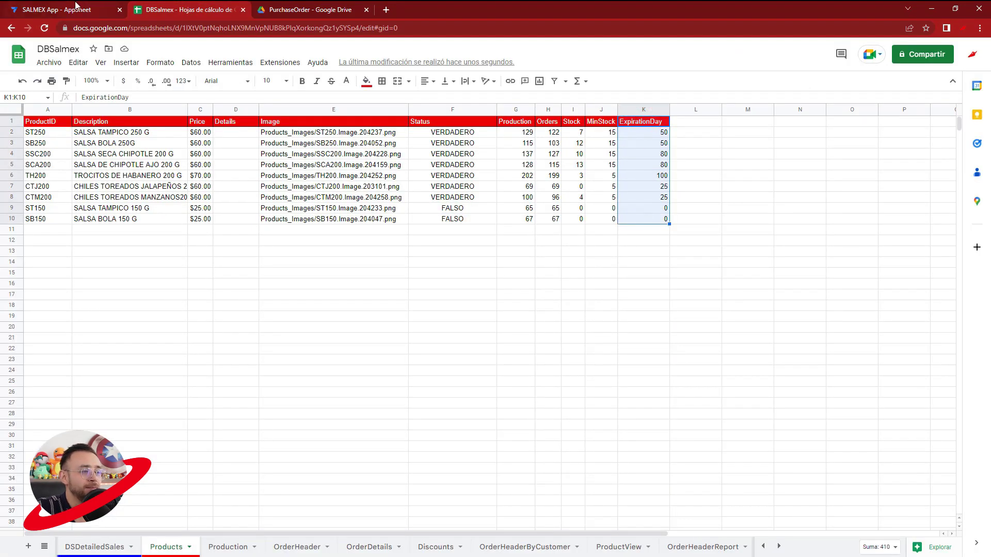
click(76, 6)
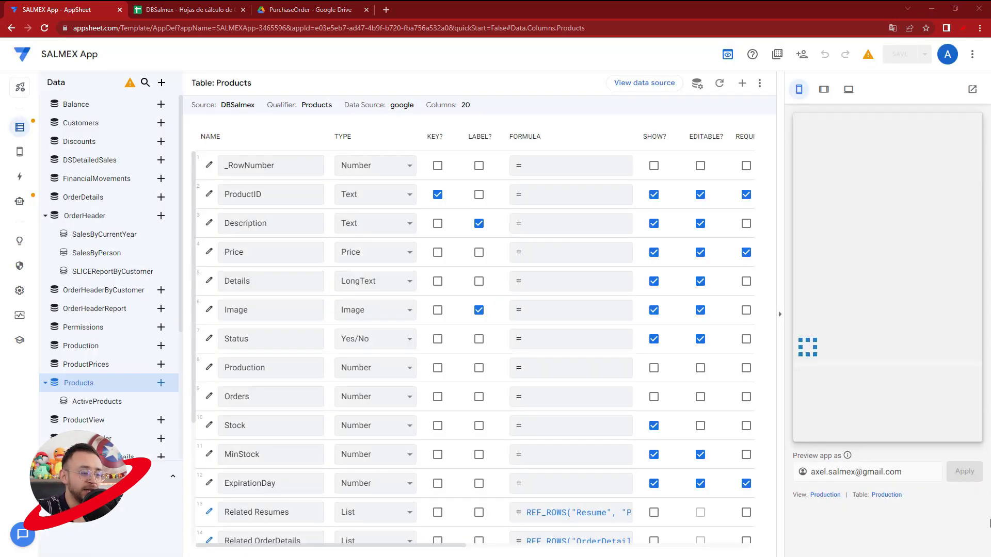
Step: Check the ExpirationDay value of SALSA BOLA 250G in the preview's Salsitas product details
scroll(594, 466, down, 2)
scroll(596, 467, down, 1)
scroll(598, 468, down, 1)
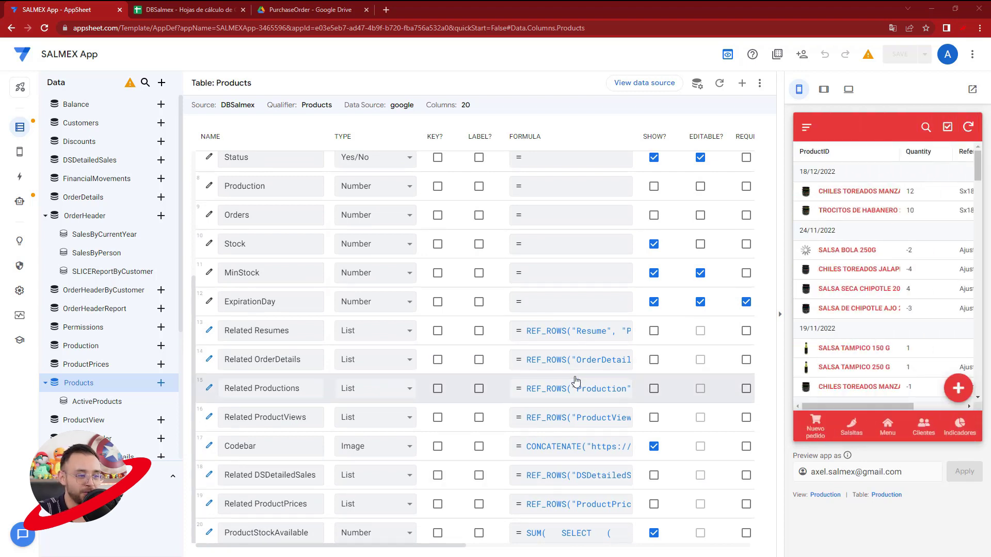
click(254, 447)
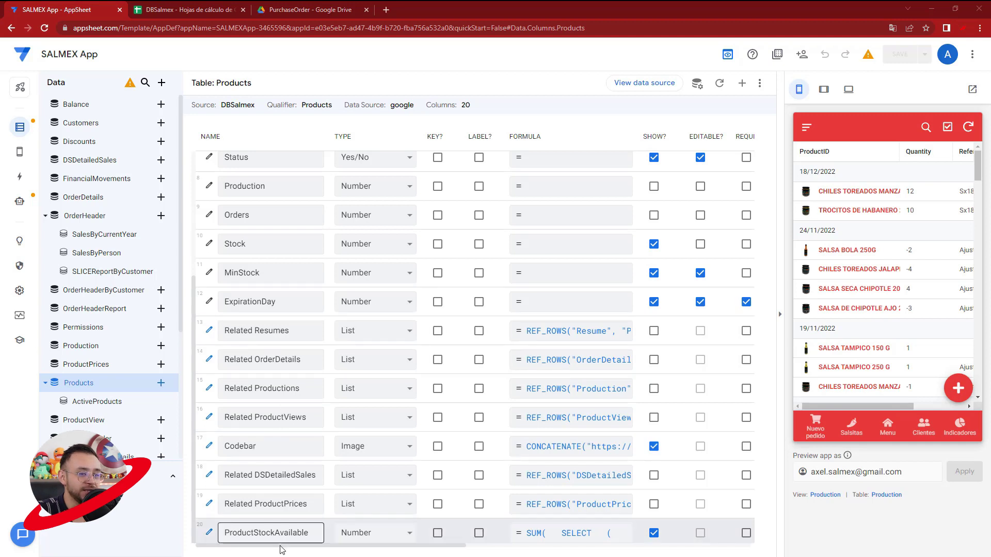
click(851, 428)
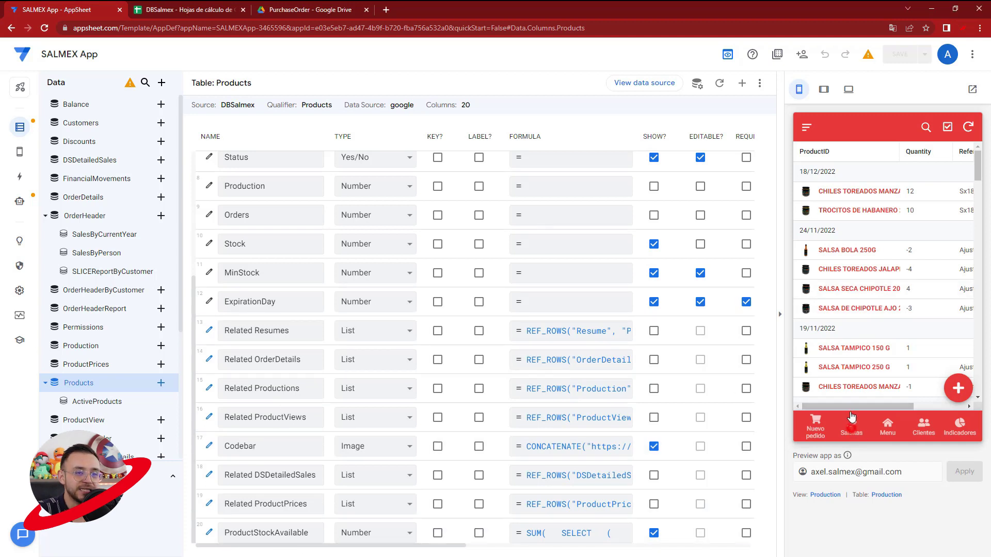
click(837, 232)
scroll(825, 289, down, 3)
click(803, 344)
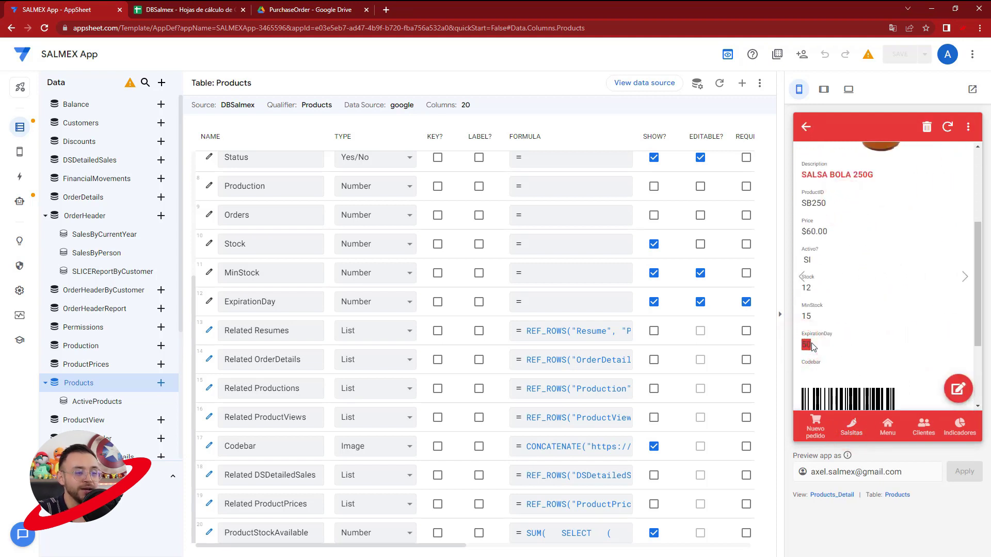
click(809, 345)
Step: Show the Production list in the preview and bring up the Production table's column settings
click(890, 431)
click(922, 232)
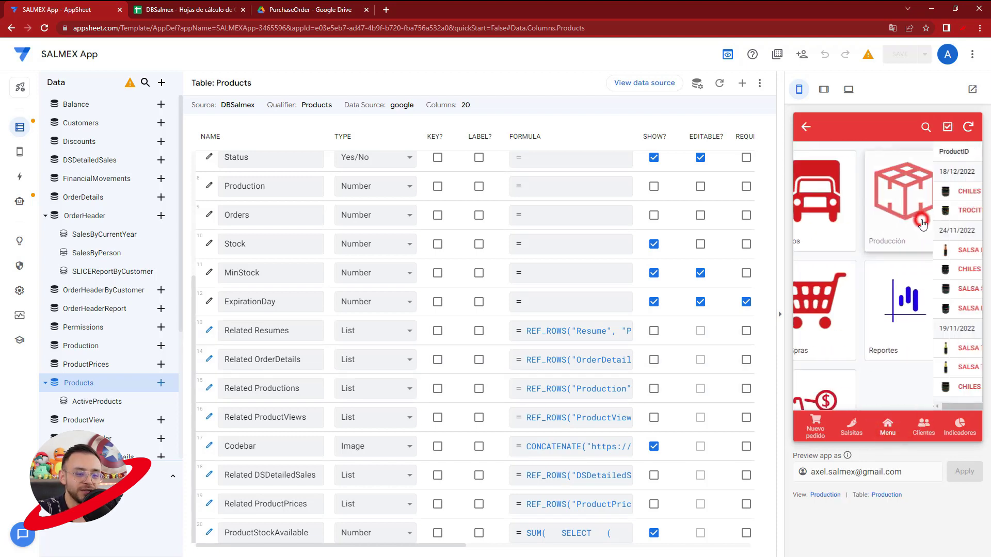
click(887, 496)
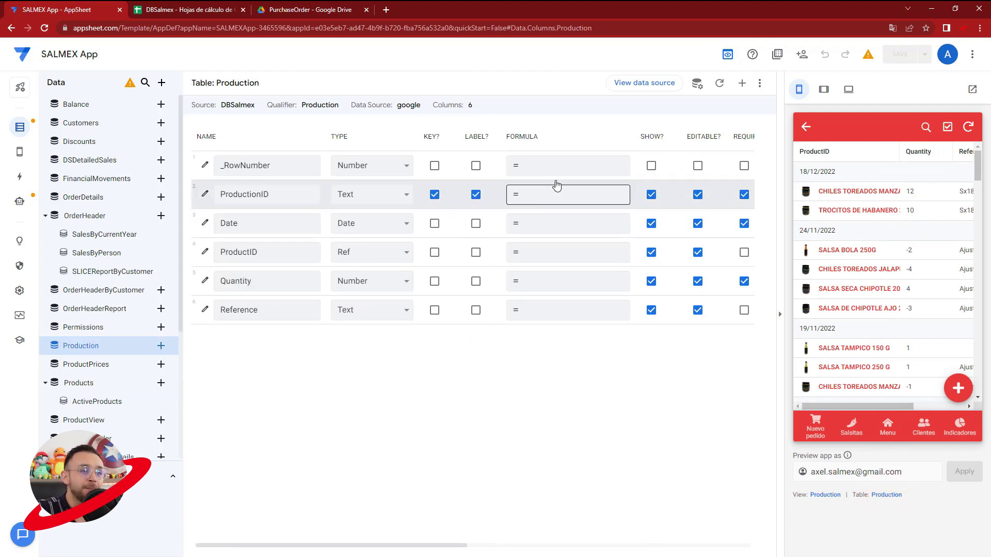
Step: Add a Production virtual column named ShelfDays and open its App formula editor
click(736, 84)
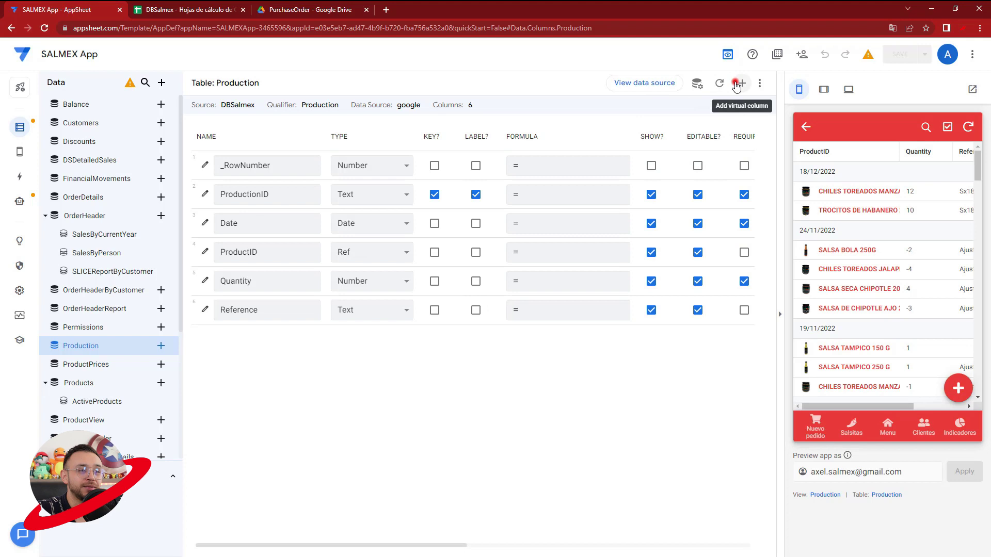
click(514, 139)
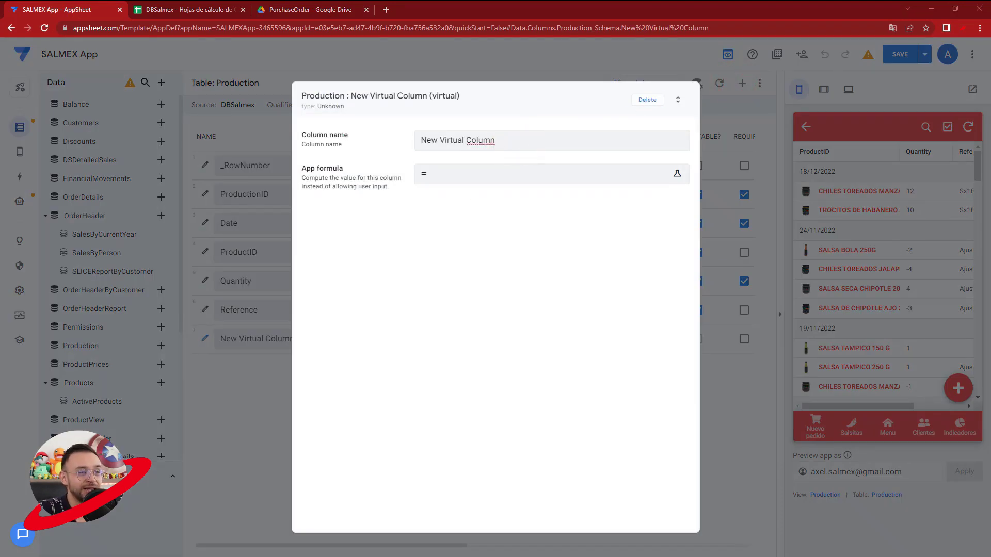
triple_click(492, 139)
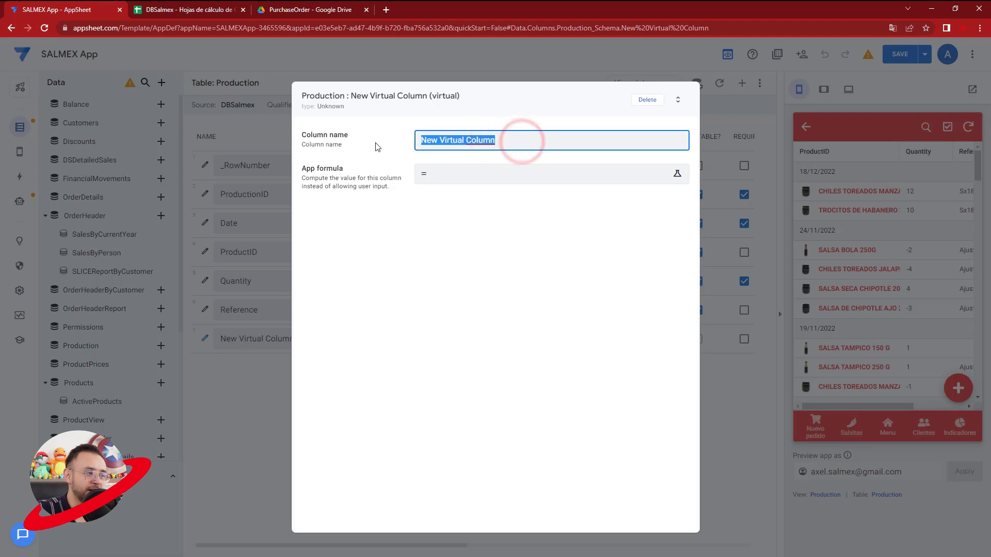
text(ShelfDays)
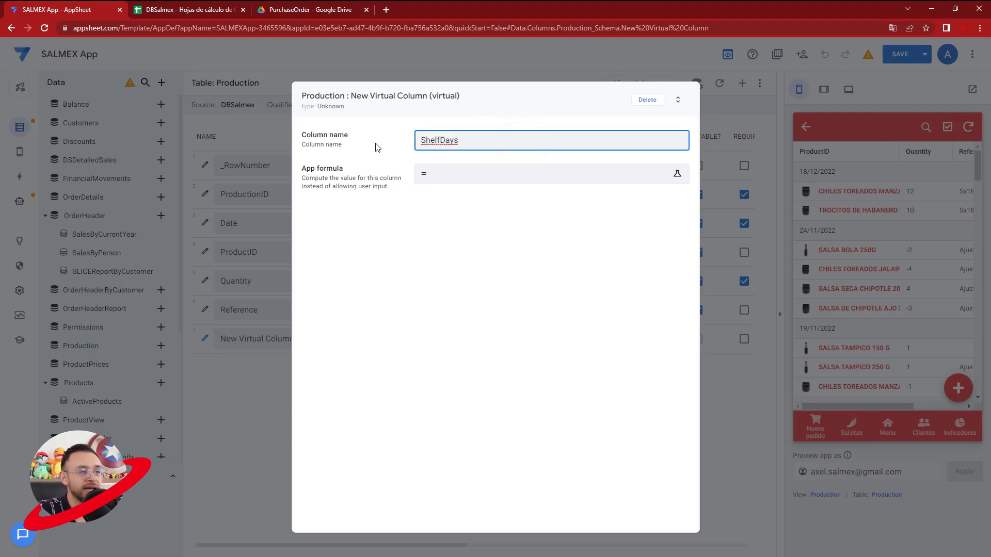
click(431, 178)
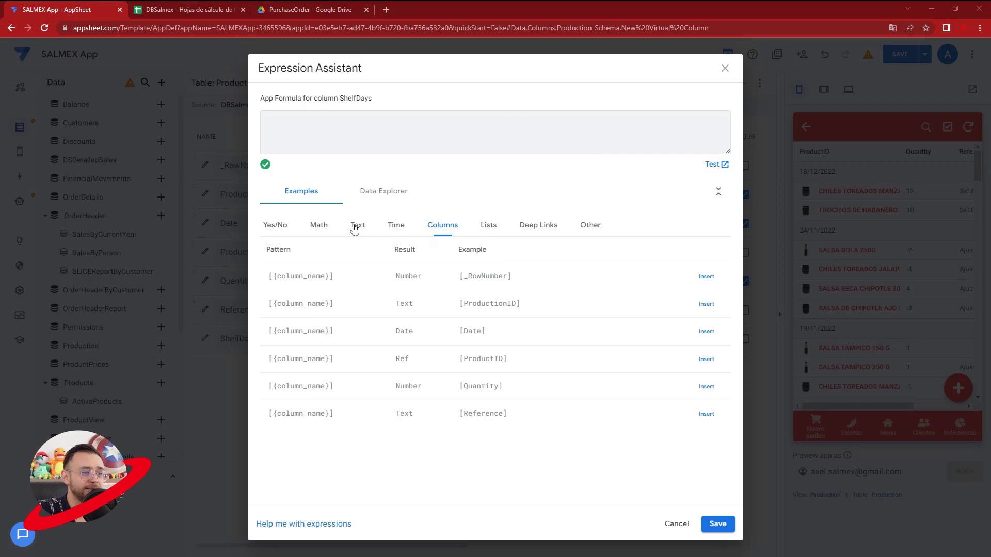
Step: Start the ShelfDays formula with [Date]+, checking ProductID values in the Production sheet
click(707, 331)
click(391, 141)
text(+)
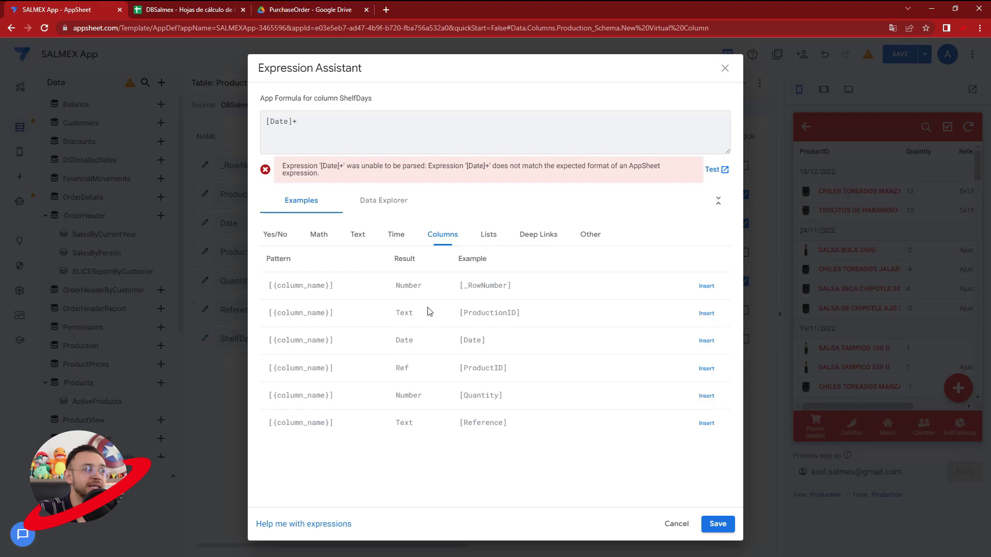
click(203, 7)
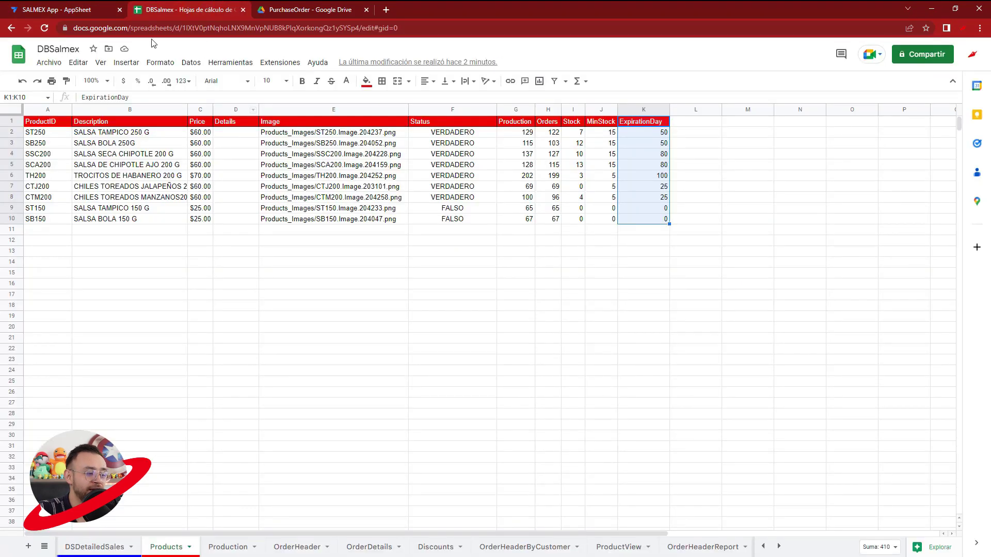
click(227, 546)
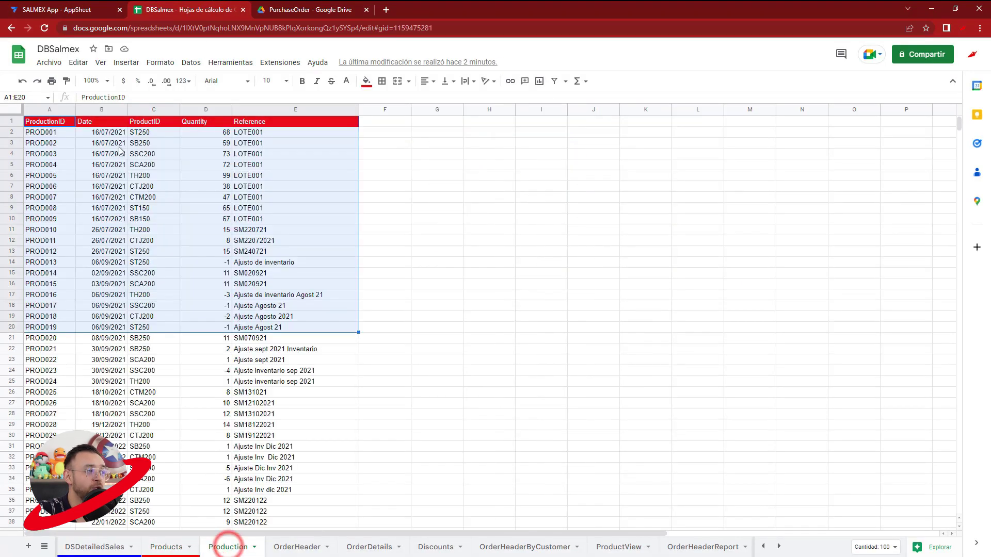
click(162, 133)
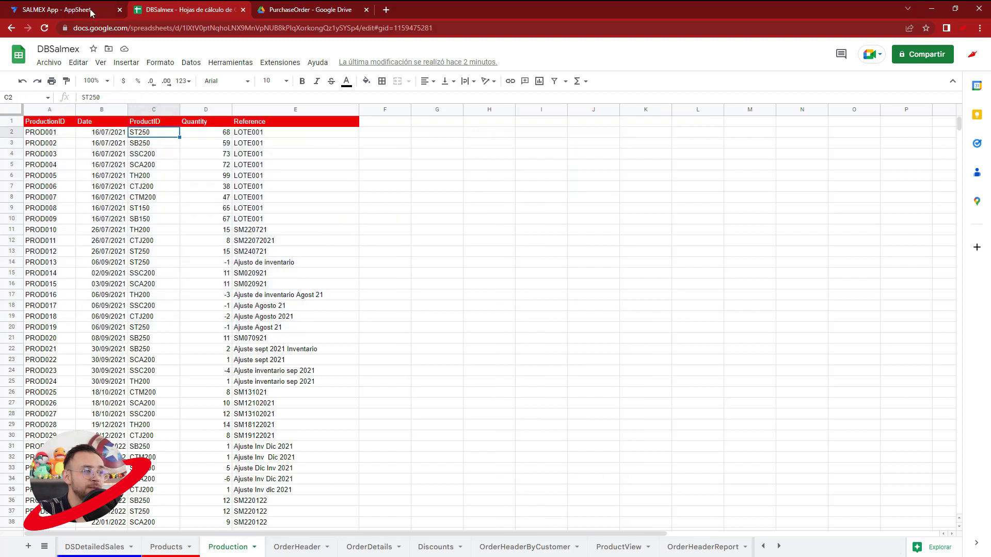
click(88, 9)
Step: Complete the formula with [ProductID].[ExpirationDay], checking the Products sheet's ExpirationDay header
text([)
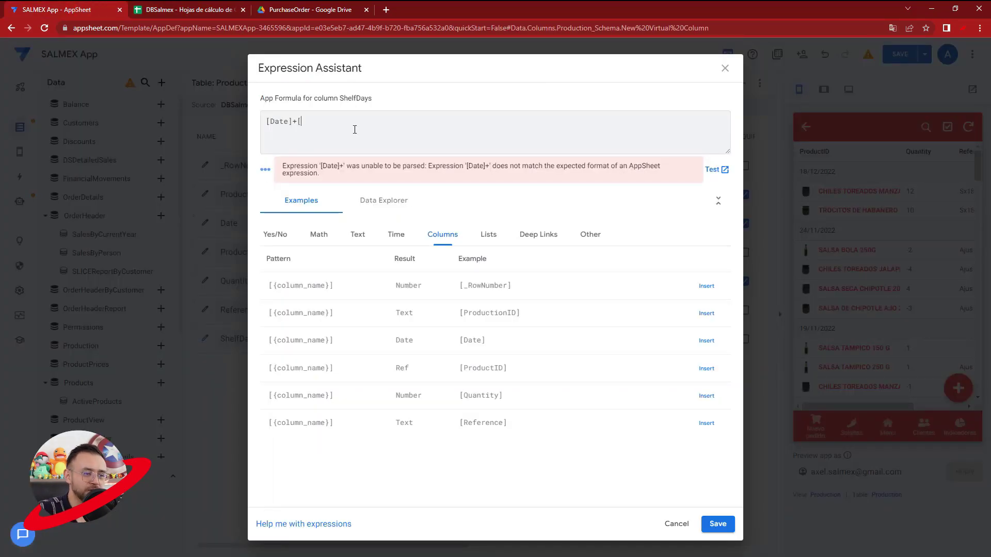
click(707, 368)
click(410, 124)
text(.)
click(188, 9)
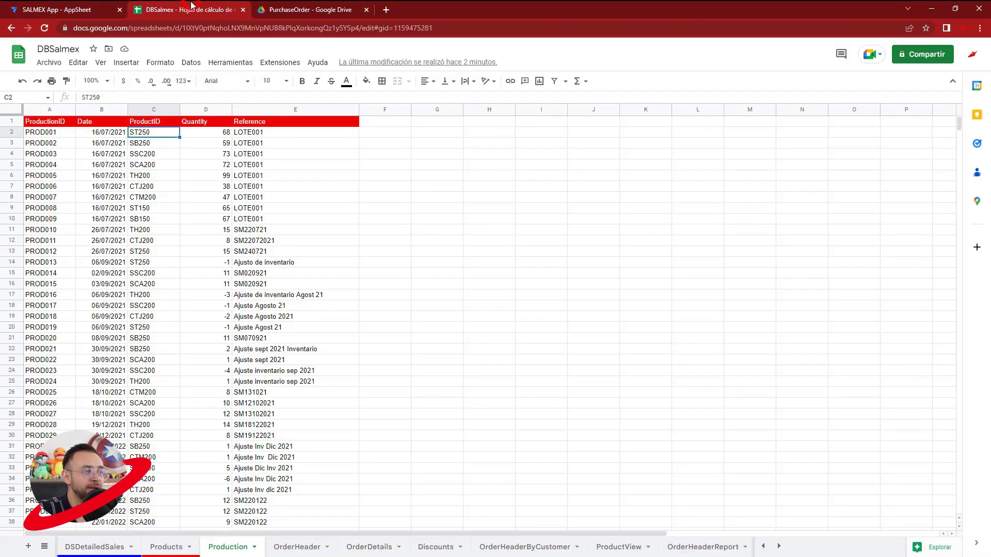
click(166, 548)
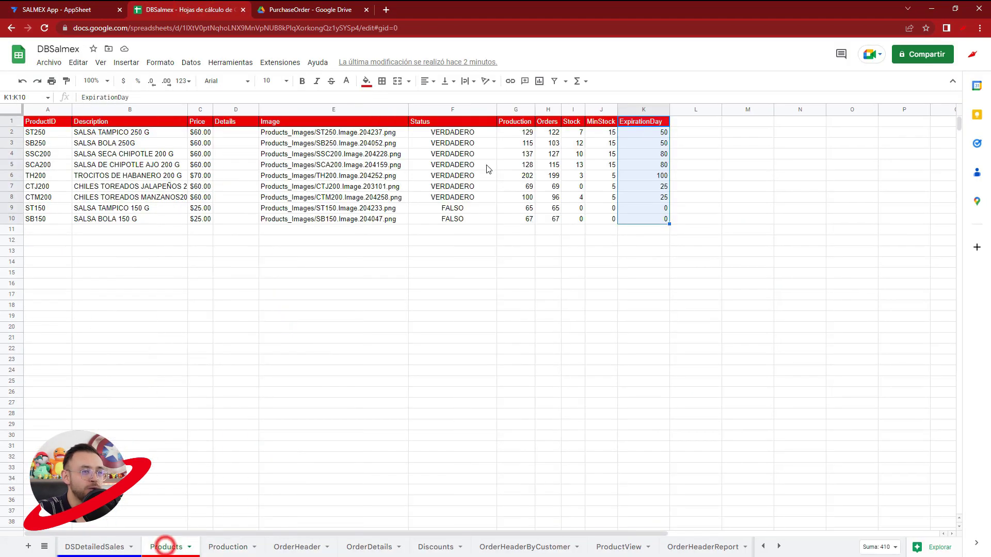
click(652, 121)
click(72, 9)
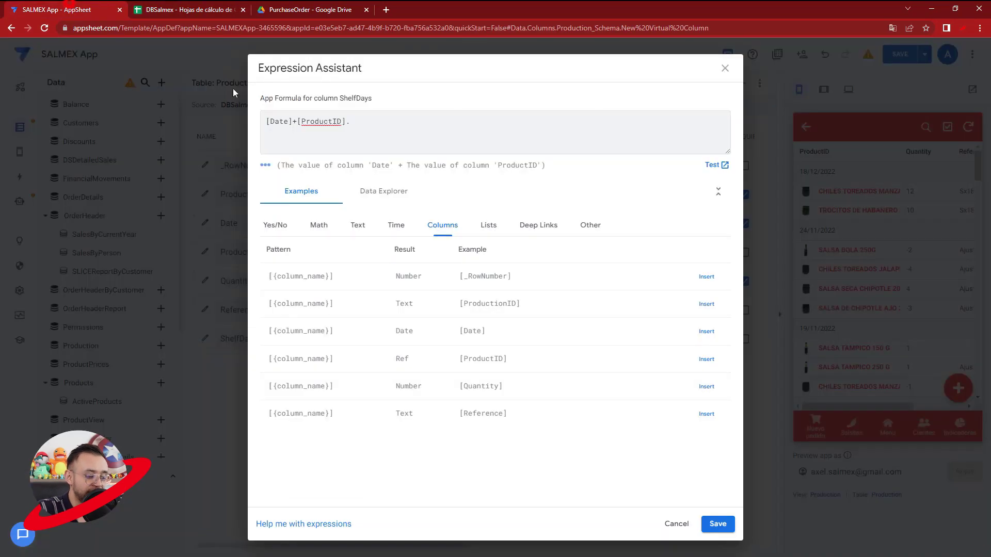
text(ExpirationDay)
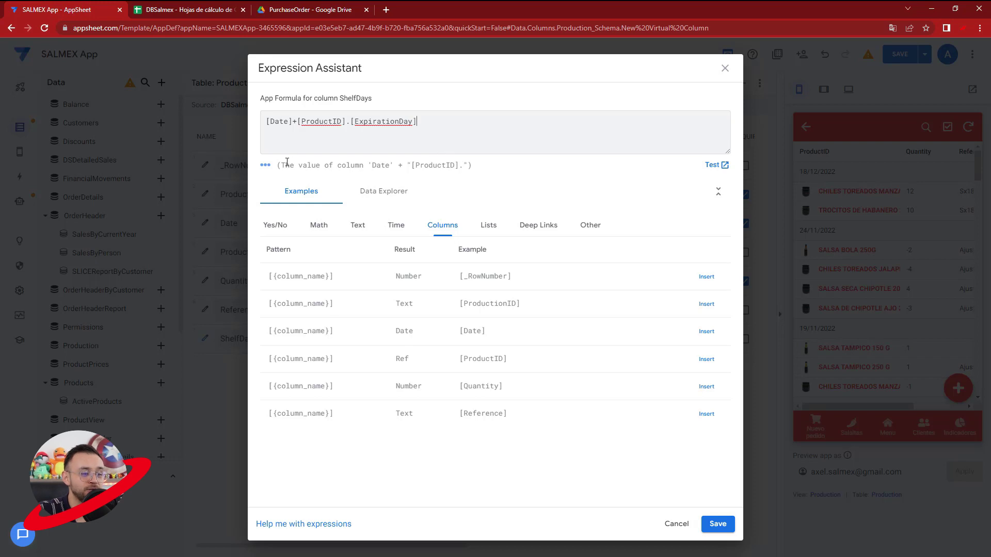
Step: Save the ShelfDays formula, finish editing the column, and save the app
click(717, 524)
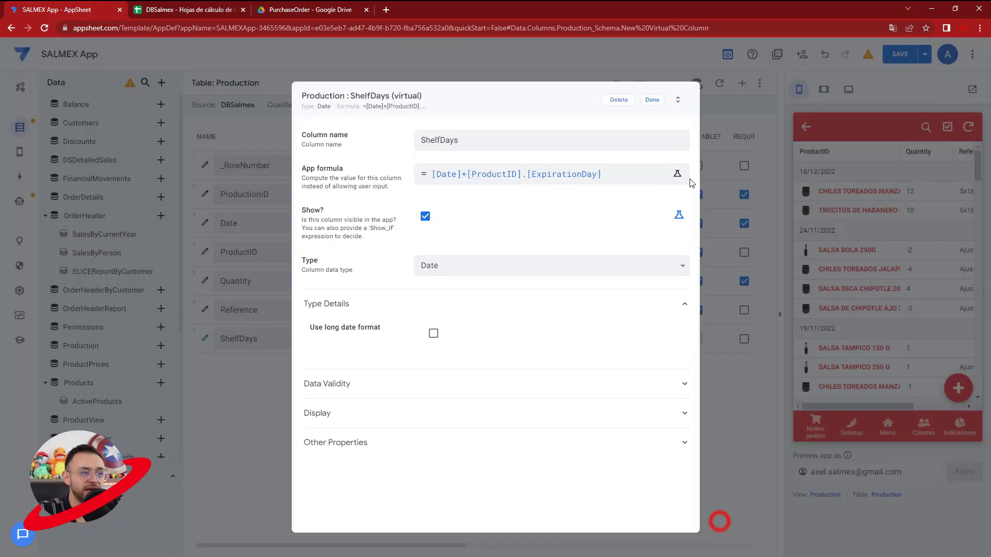
click(652, 99)
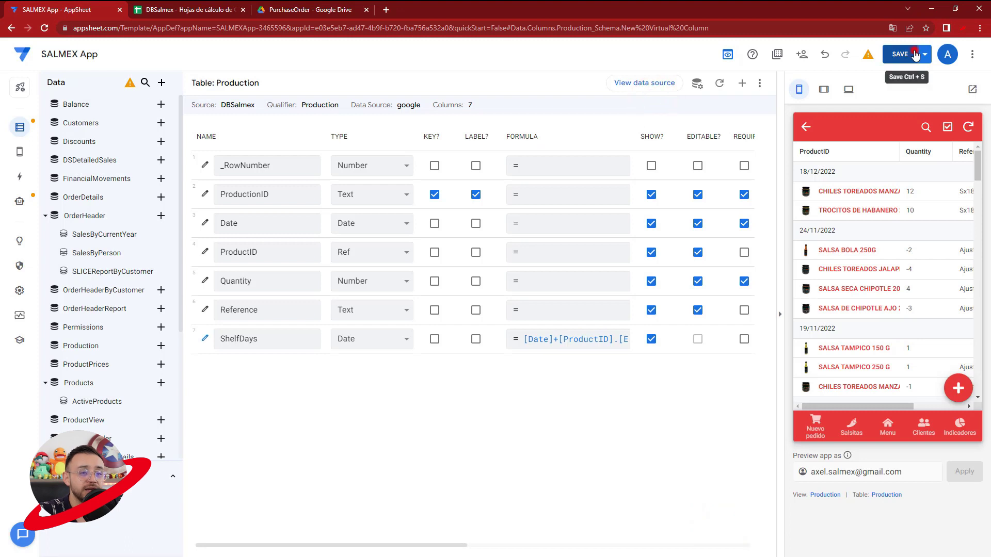
click(915, 54)
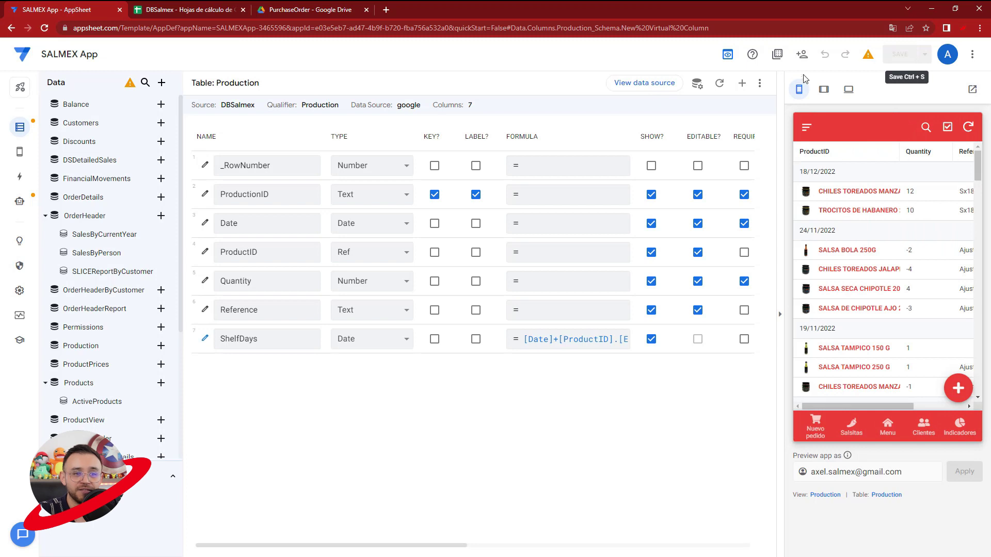
Step: Open the CHILES TOREADOS record (PROD077) in preview to verify its ShelfDays date 12/1/2023
click(836, 193)
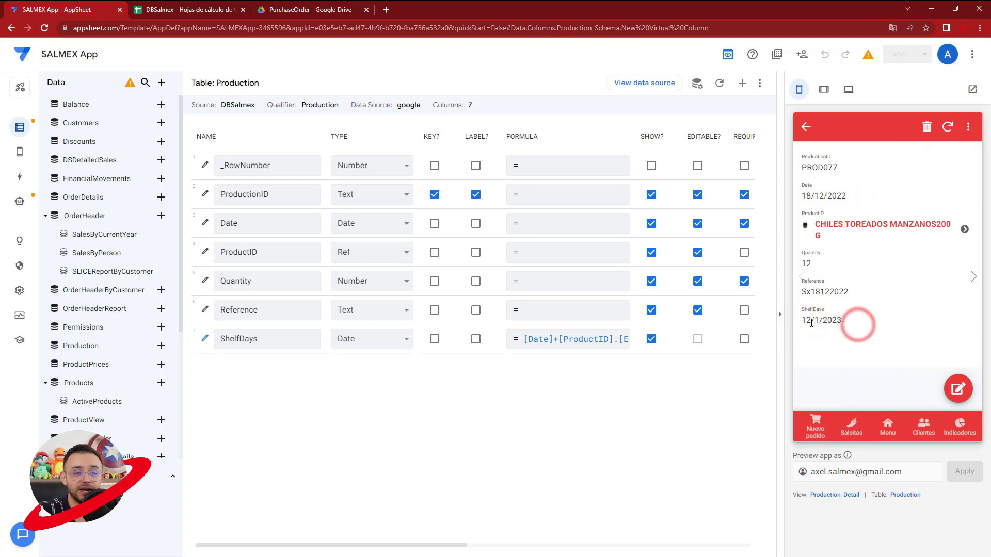
drag(824, 322, 834, 322)
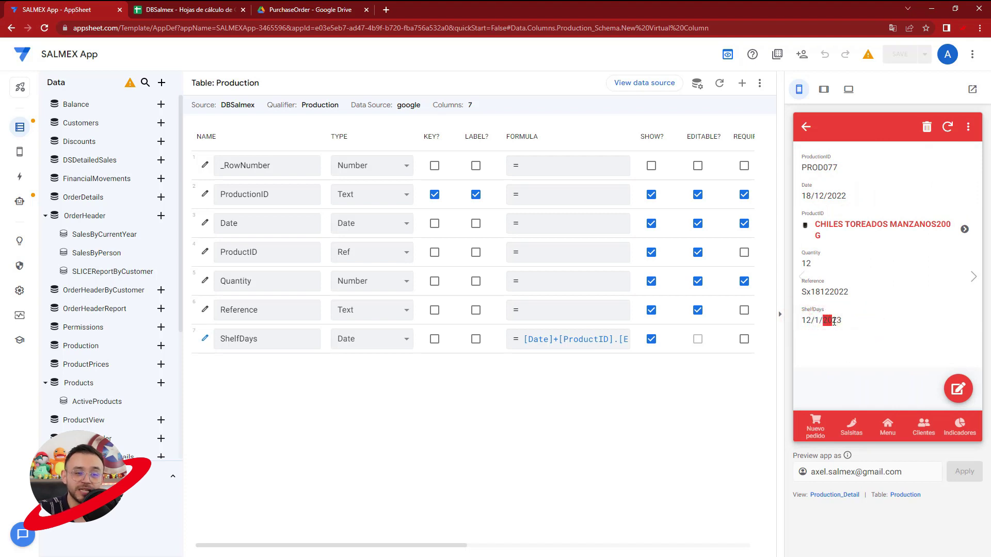
click(806, 126)
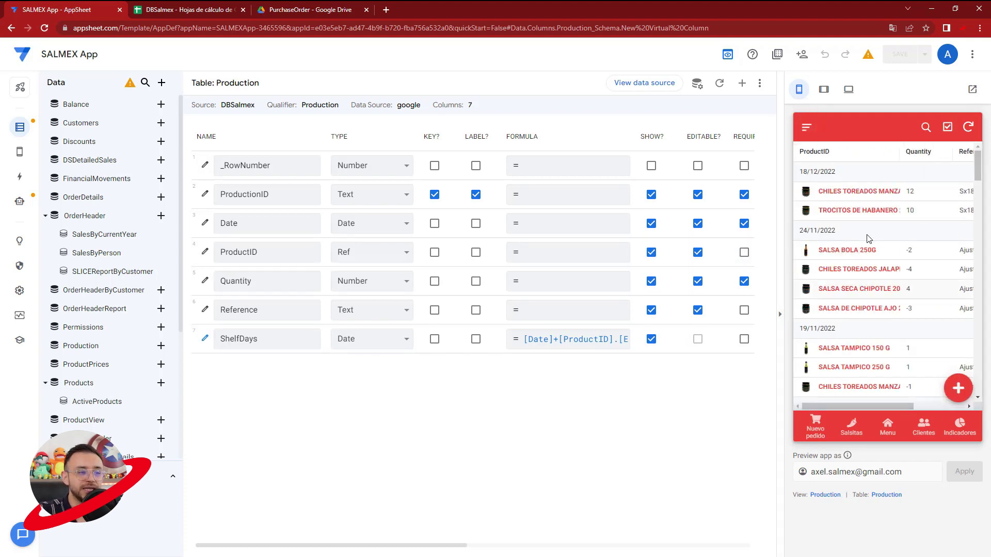
click(875, 195)
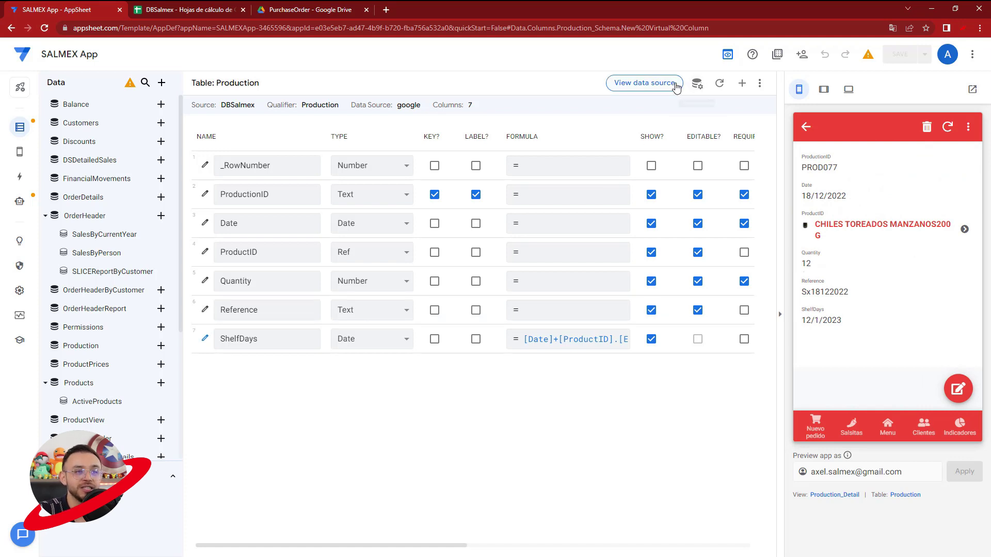
Step: Add another Production virtual column named ShelfDayIndicator
click(740, 84)
click(496, 138)
triple_click(493, 138)
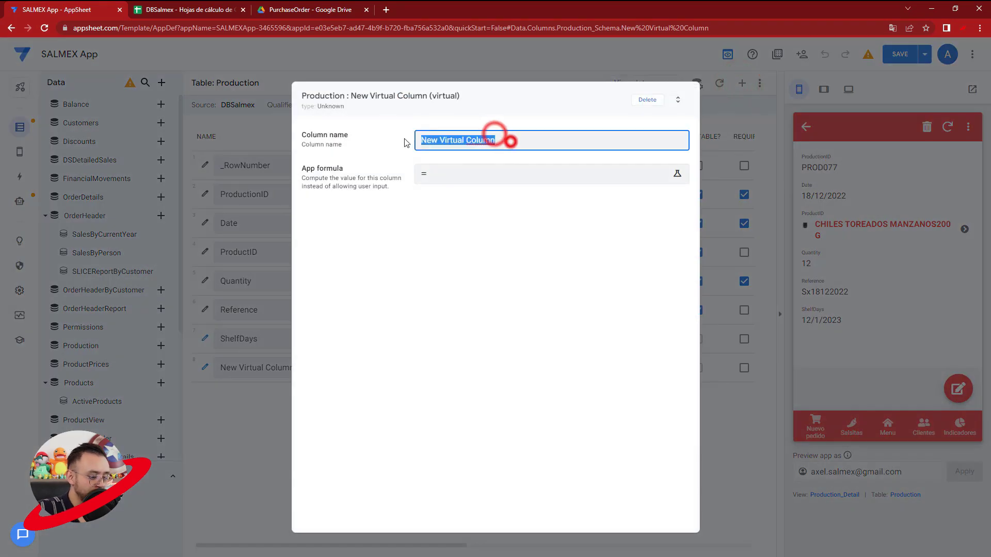
text(ShelfDayIndicator)
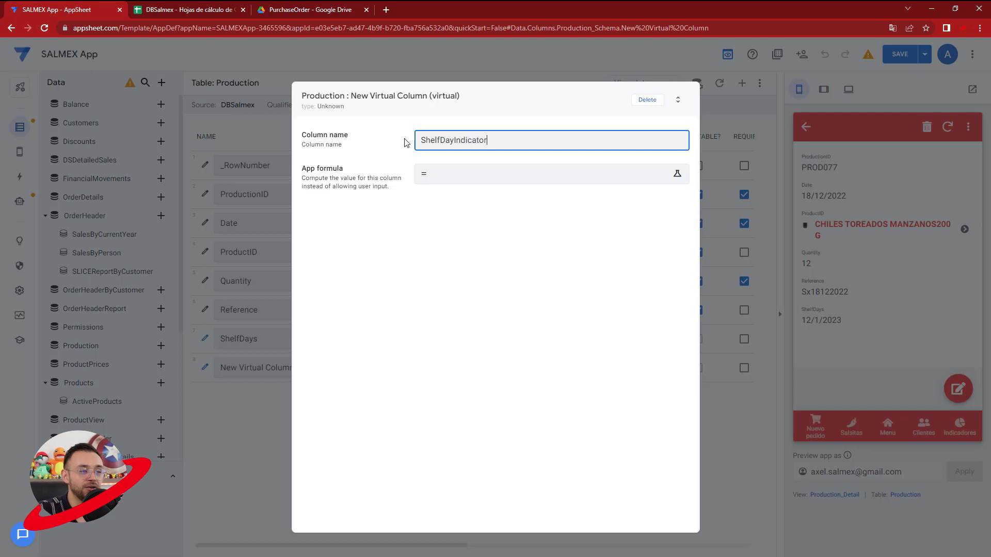
click(988, 210)
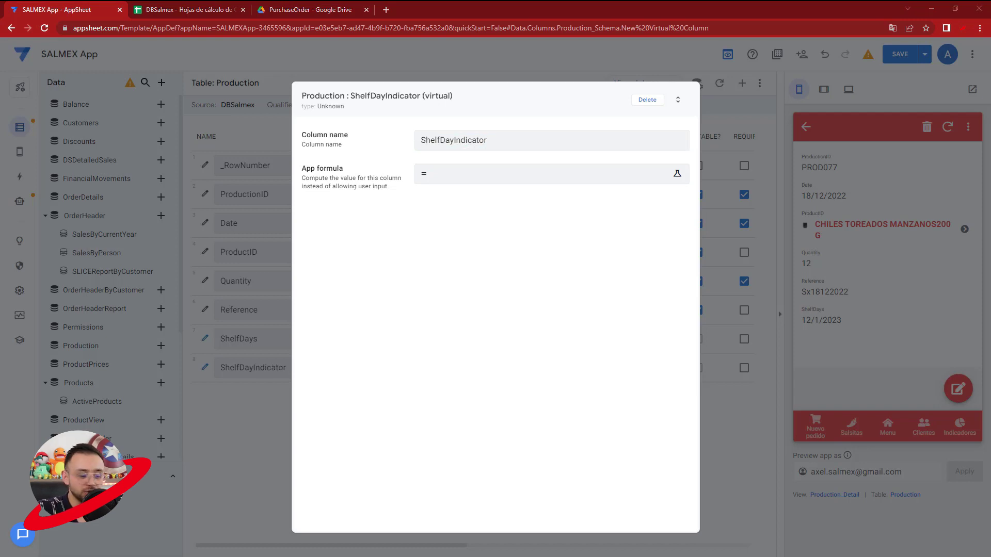
Step: Enter and save the app formula TOTALHOURS([ShelfDays]-TODAY())/24 for ShelfDayIndicator
click(434, 175)
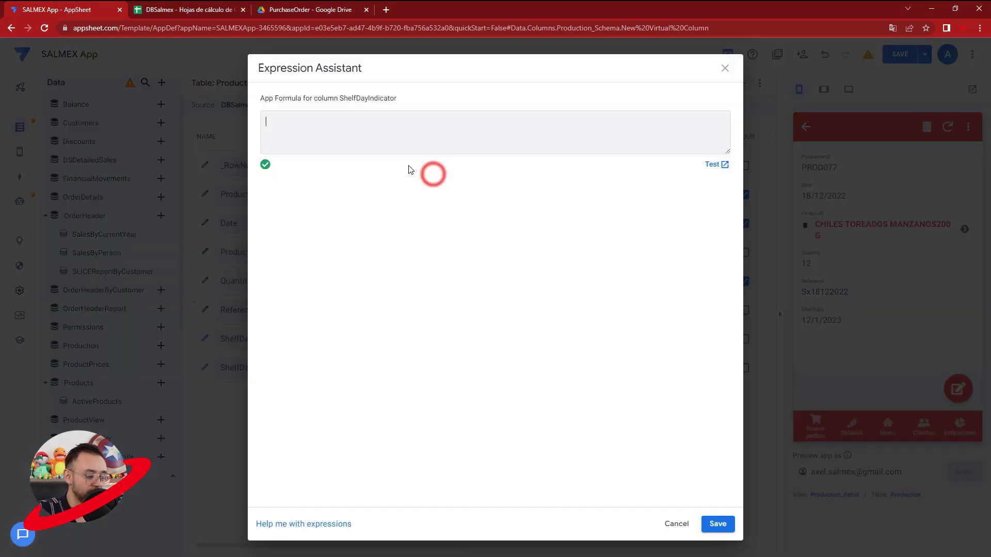
click(343, 130)
text(TOTALHOURS([ShelfDays]-TODAY())/24)
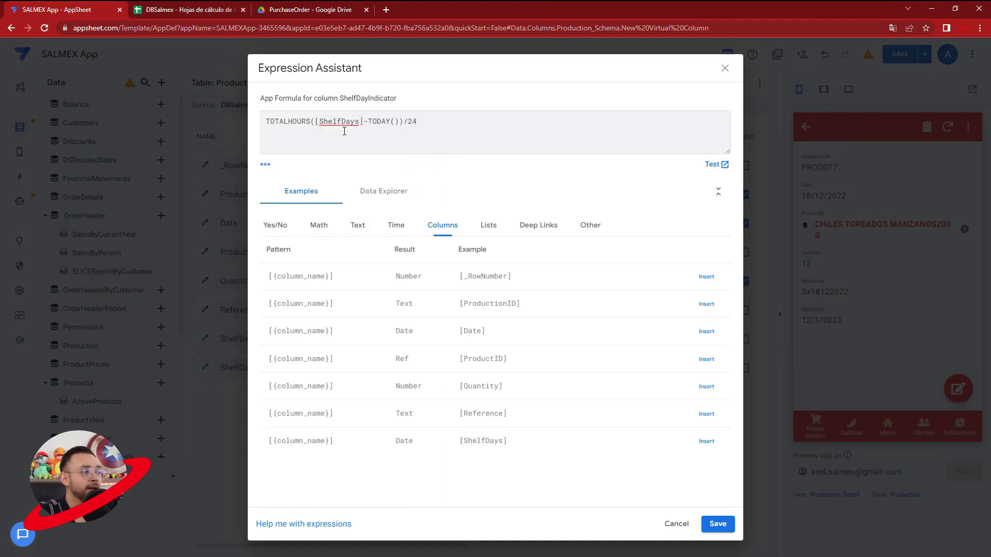
drag(364, 123, 315, 124)
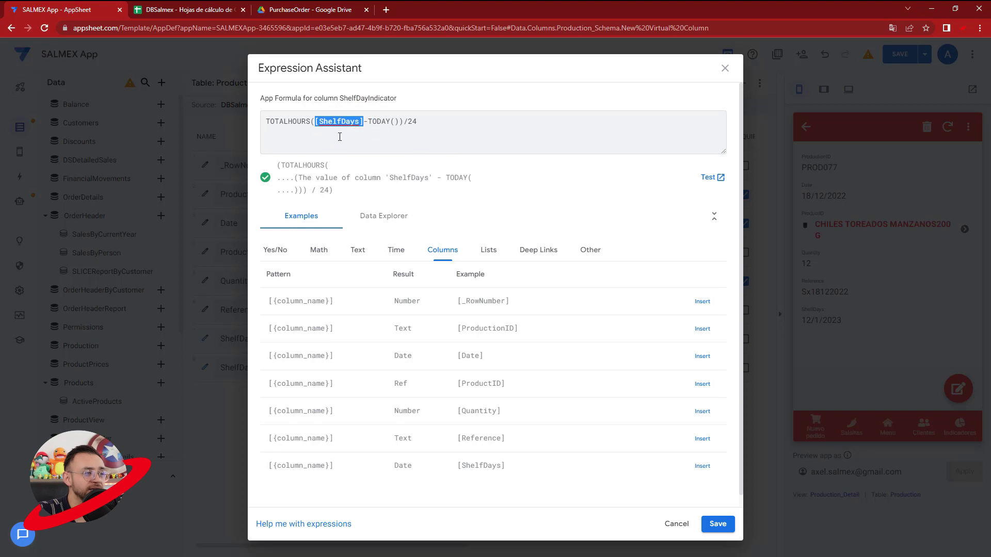
drag(364, 124, 398, 123)
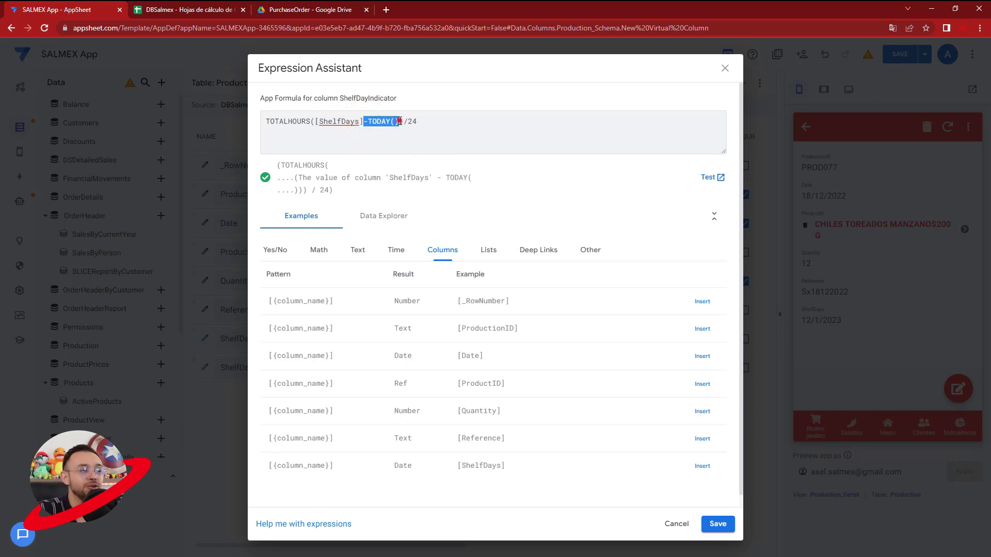
triple_click(399, 122)
click(424, 122)
drag(425, 122, 406, 123)
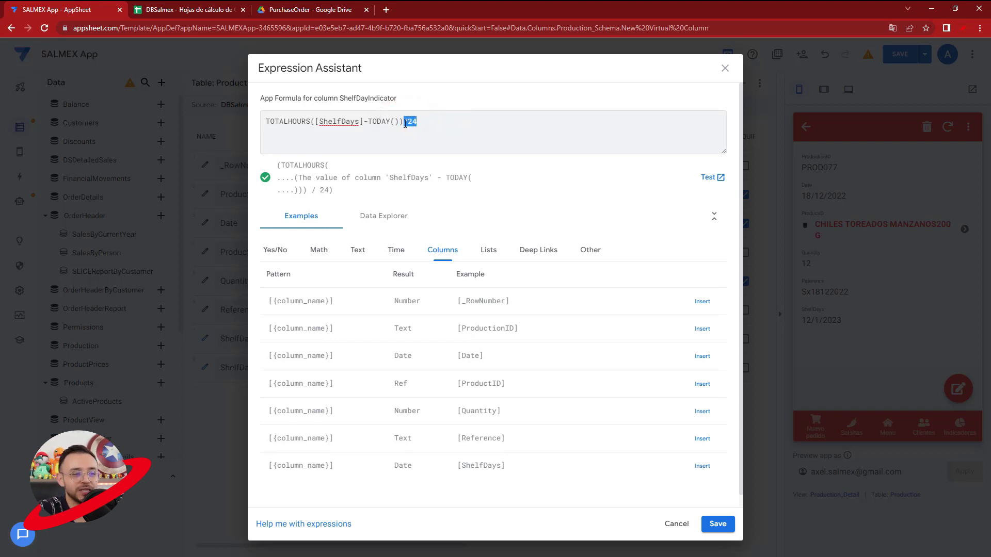
click(718, 523)
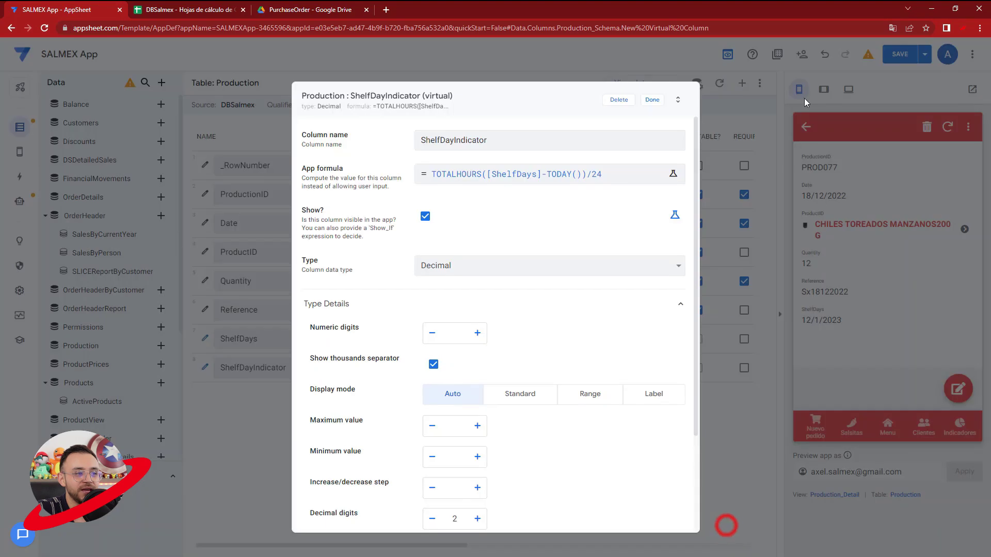
Step: Set the ShelfDayIndicator column type to Number and finish editing it
click(442, 266)
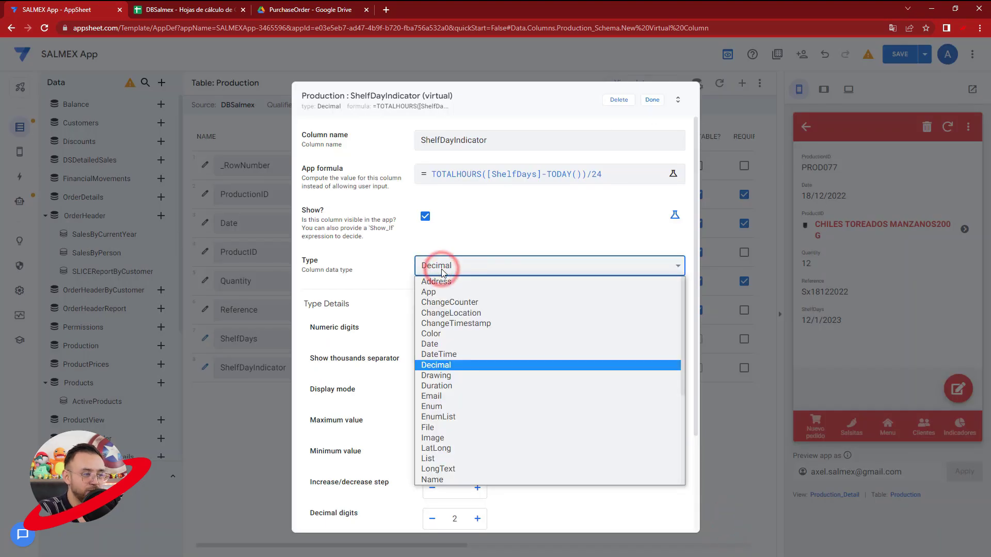
text(num)
key(Return)
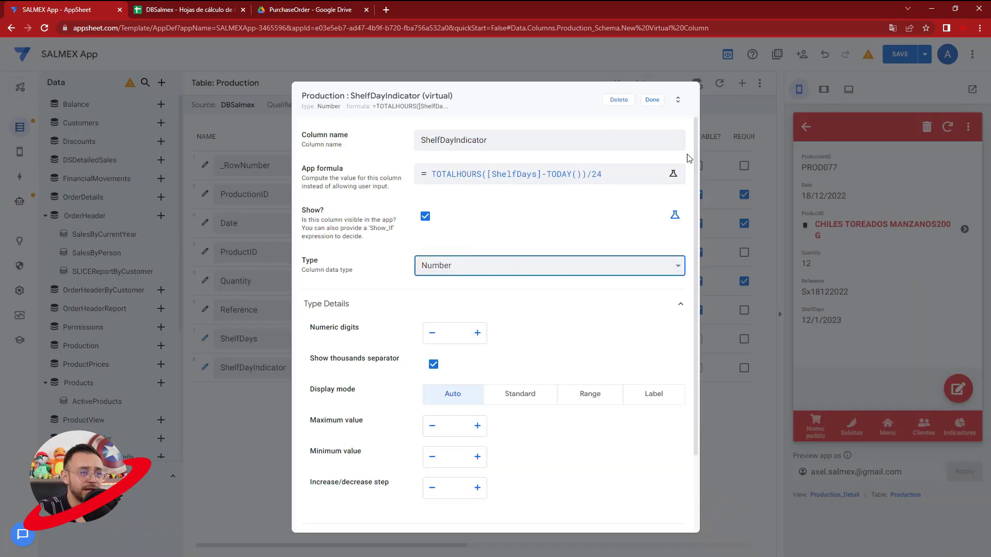
click(653, 100)
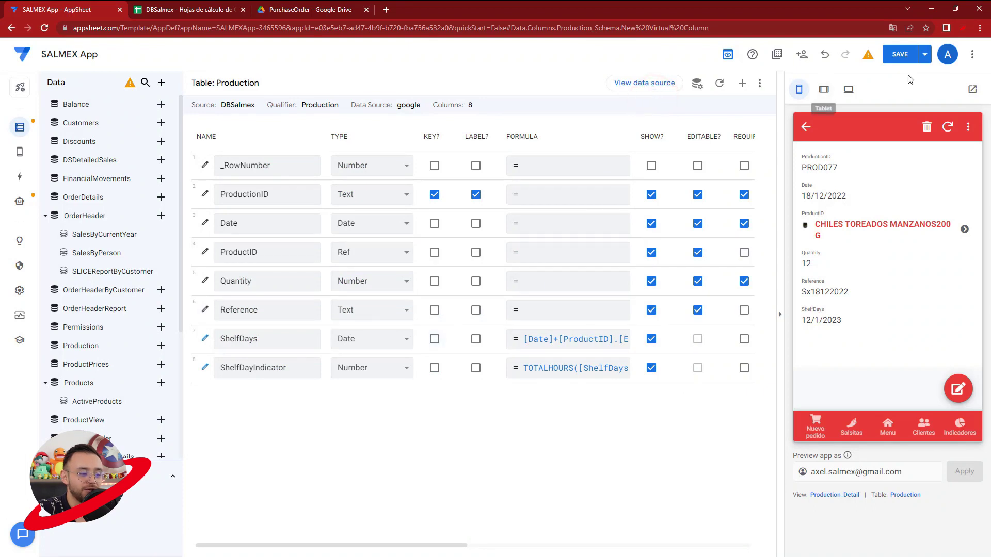
Step: Save the app and check the open record's Date, Reference date and ShelfDayIndicator of 1
scroll(427, 548, right, 5)
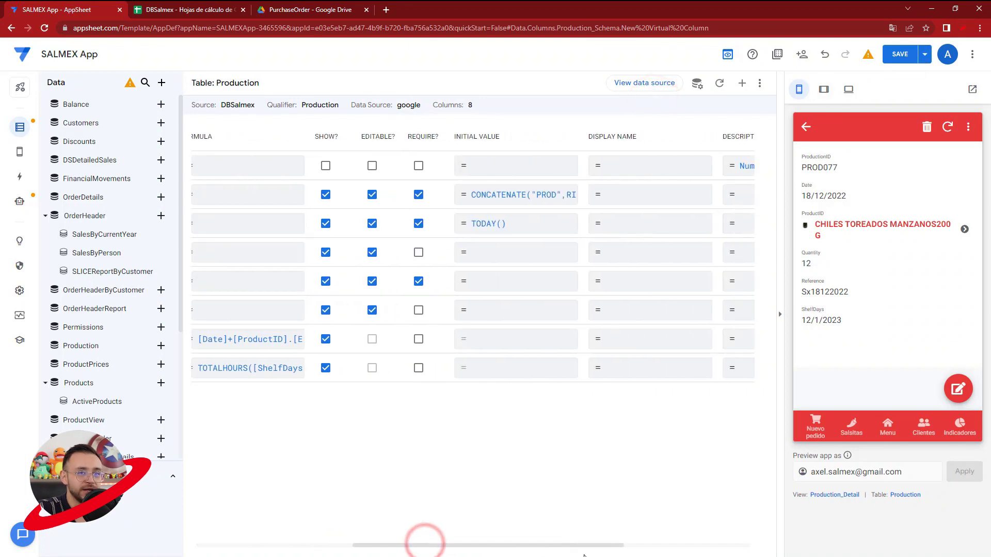
click(898, 53)
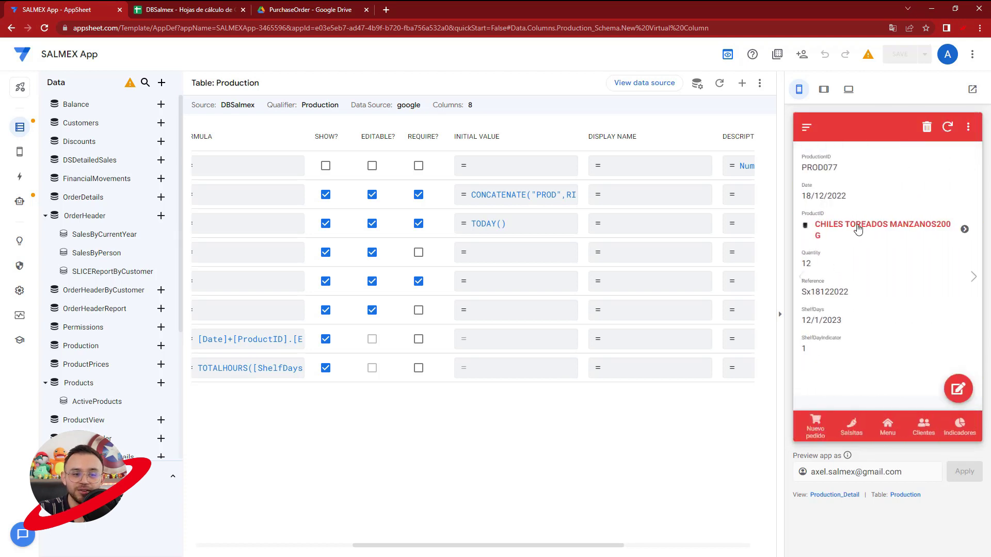
drag(809, 195, 836, 195)
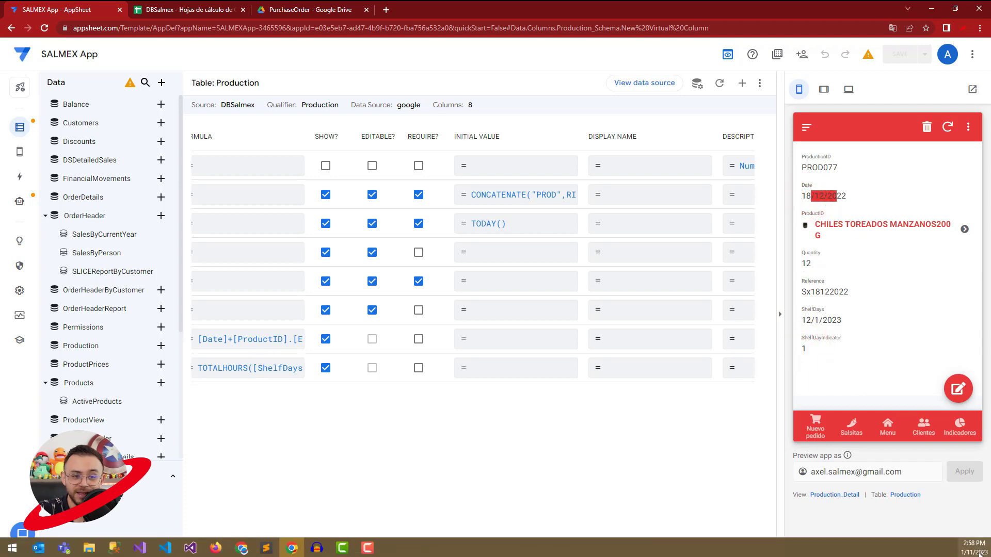
double_click(810, 348)
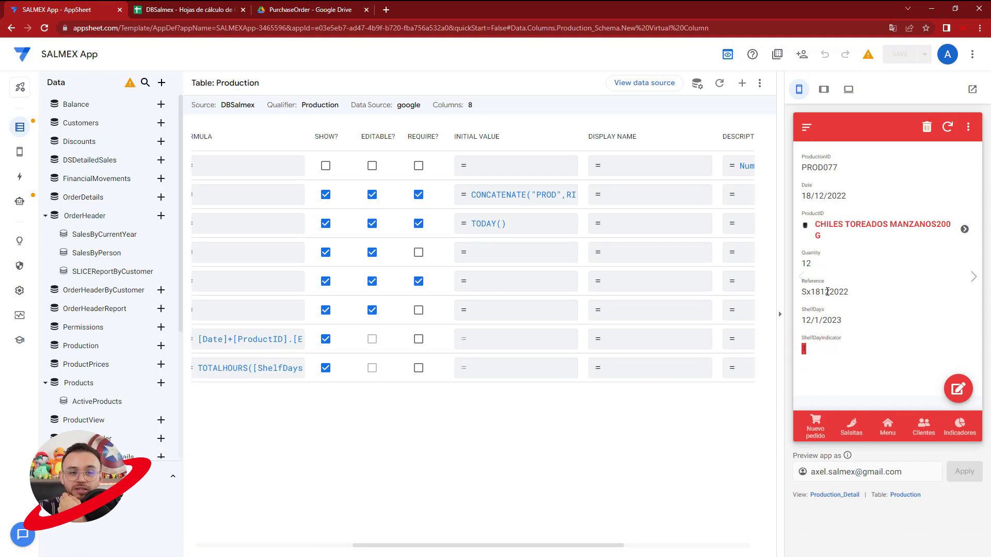
drag(850, 293, 812, 292)
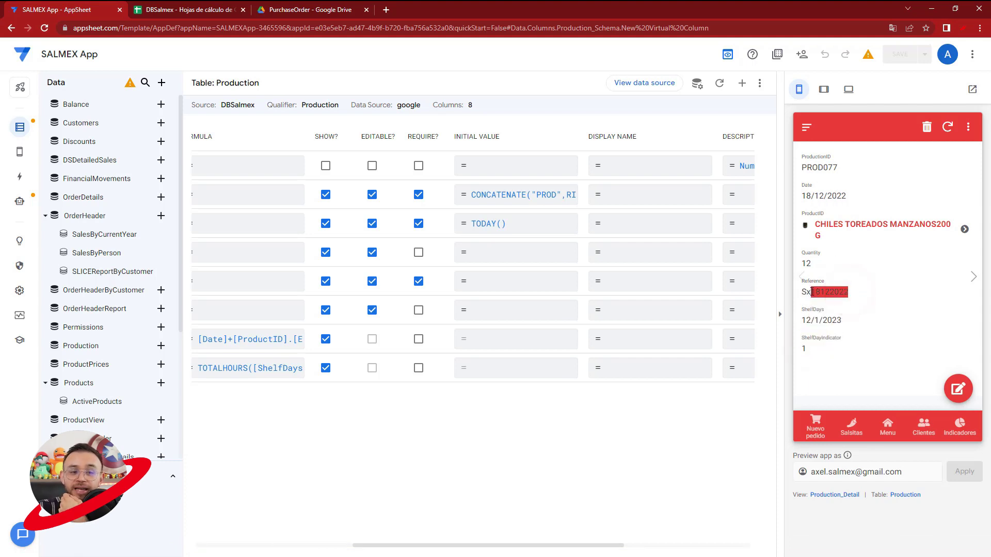
click(826, 292)
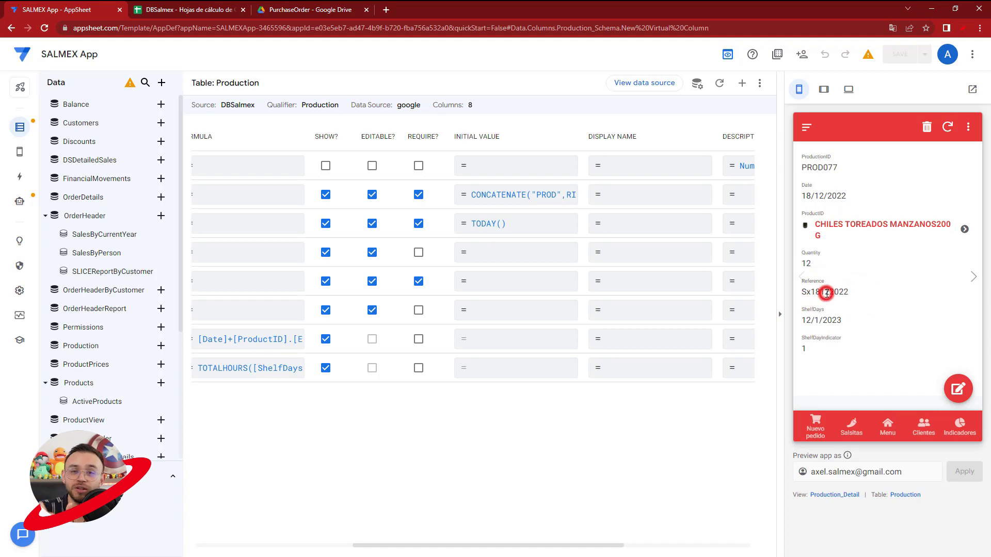
drag(820, 292, 849, 292)
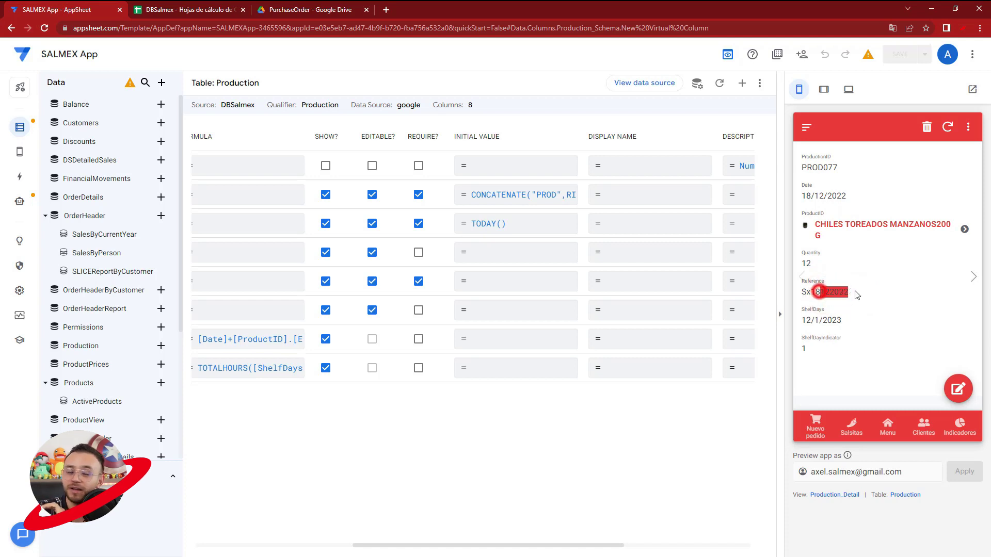
click(805, 349)
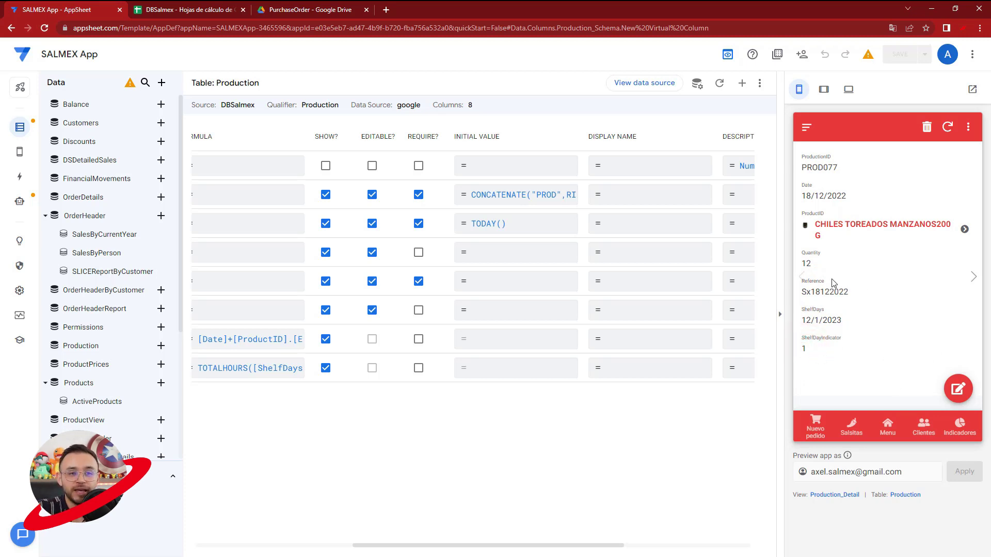
Step: Open the TROCITOS DE HABANERO production record in preview, showing ShelfDayIndicator 76
click(887, 424)
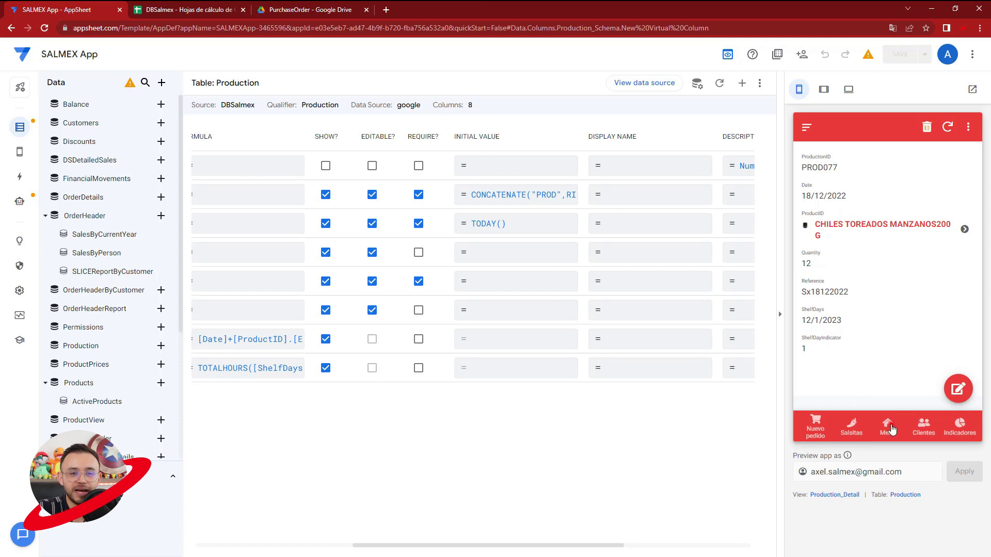
click(929, 219)
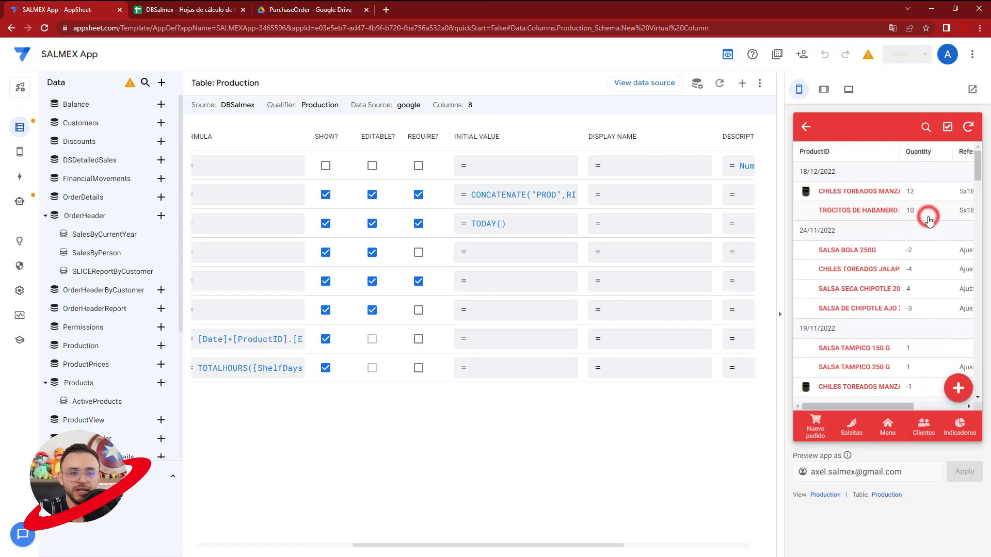
click(883, 214)
double_click(804, 343)
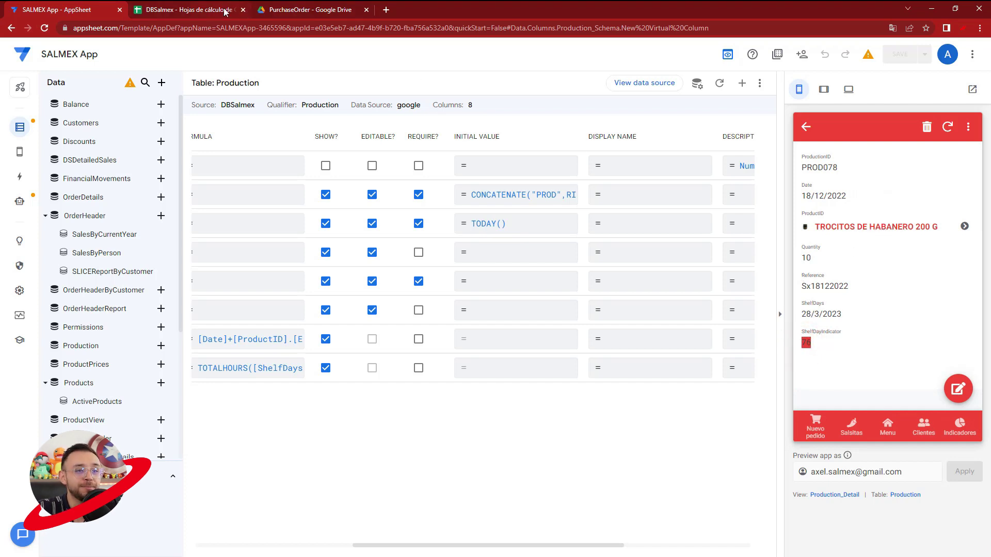
click(803, 127)
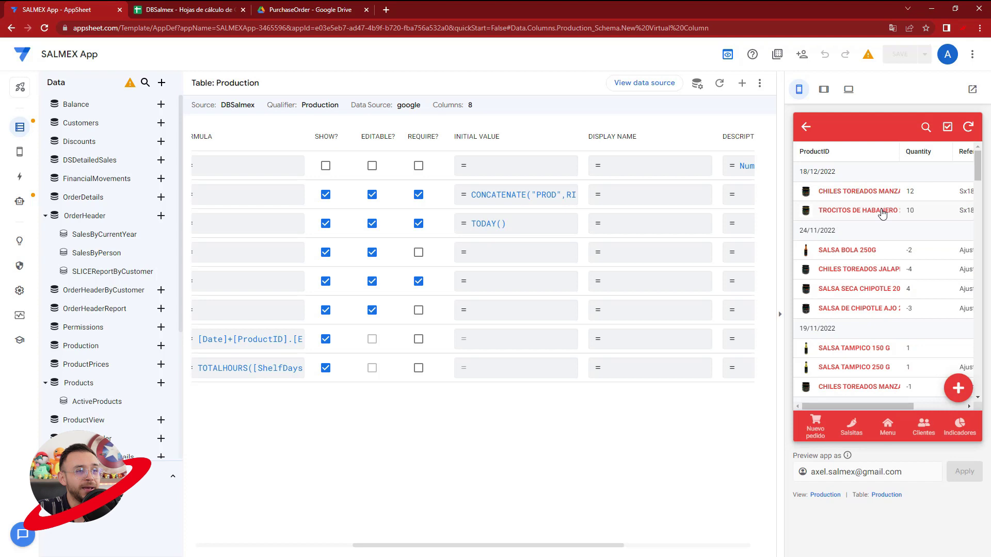
Step: Compare the CHILES TOREADOS and TROCITOS DE HABANERO rows in the Products sheet, then return
click(193, 6)
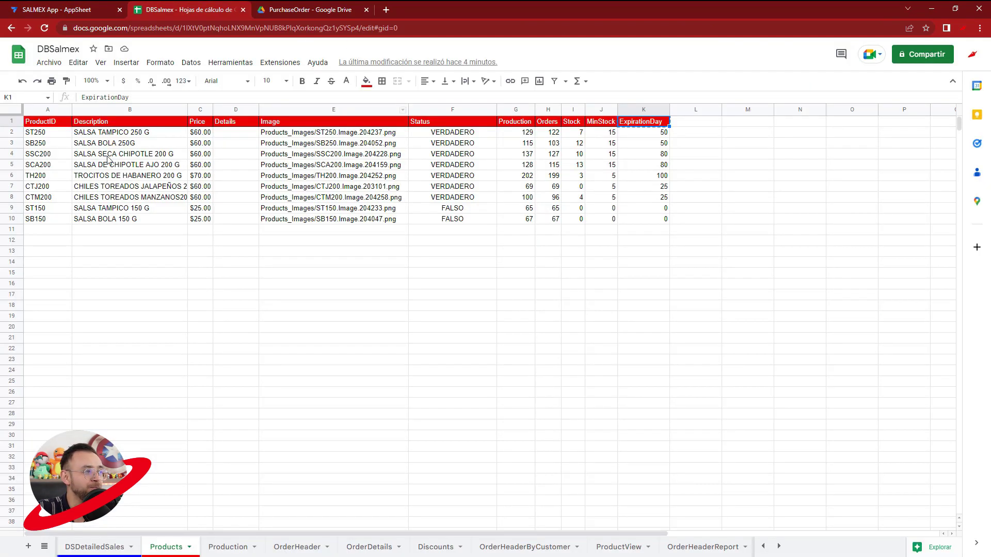
click(15, 199)
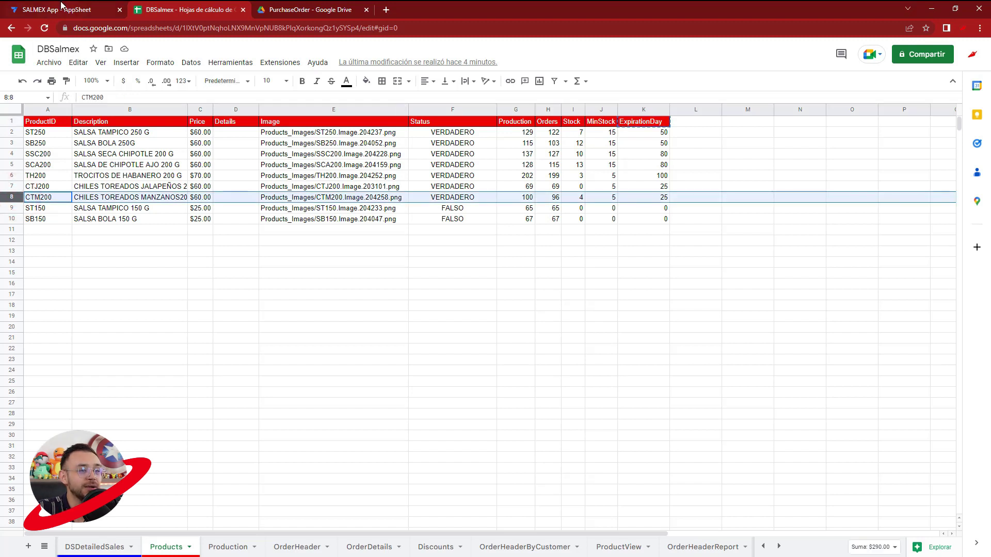
click(645, 176)
key(ctrl+shift+Left)
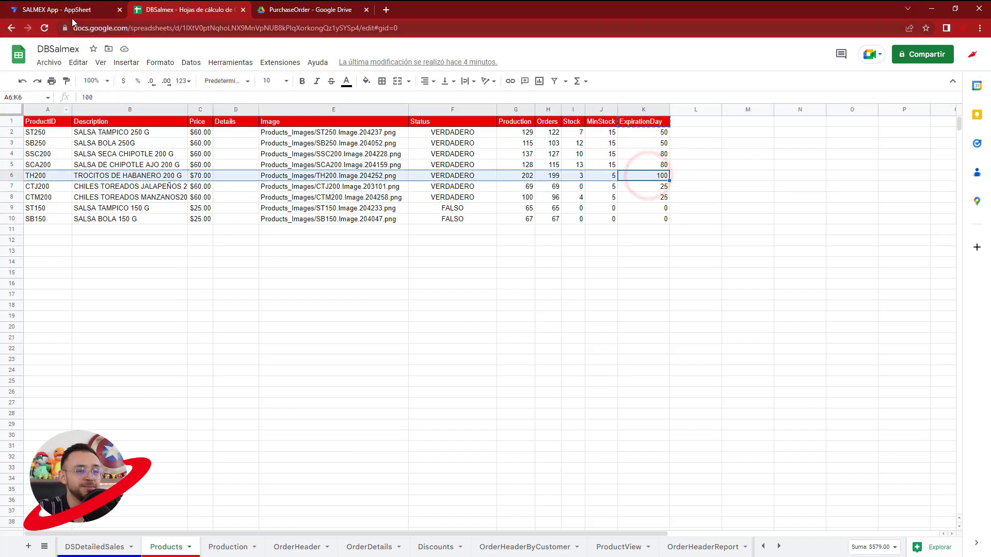
click(72, 10)
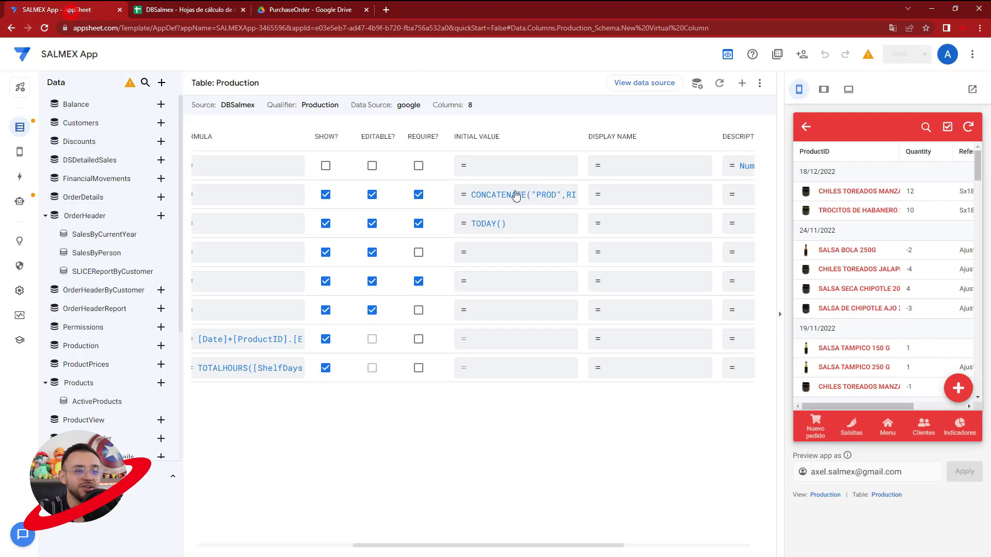
Step: Reopen the TROCITOS DE HABANERO record in preview and check its ShelfDayIndicator of 76
click(859, 210)
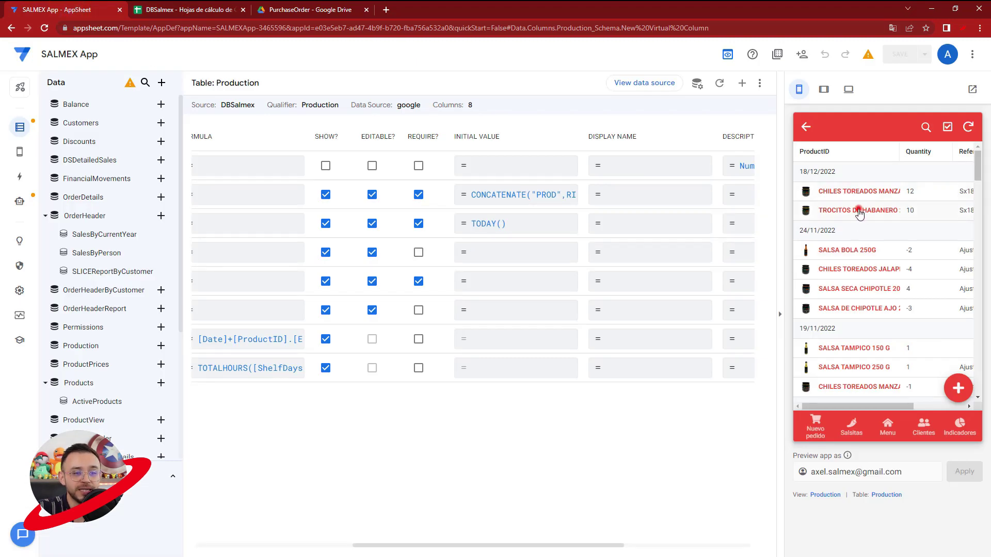
drag(805, 343, 832, 350)
click(832, 350)
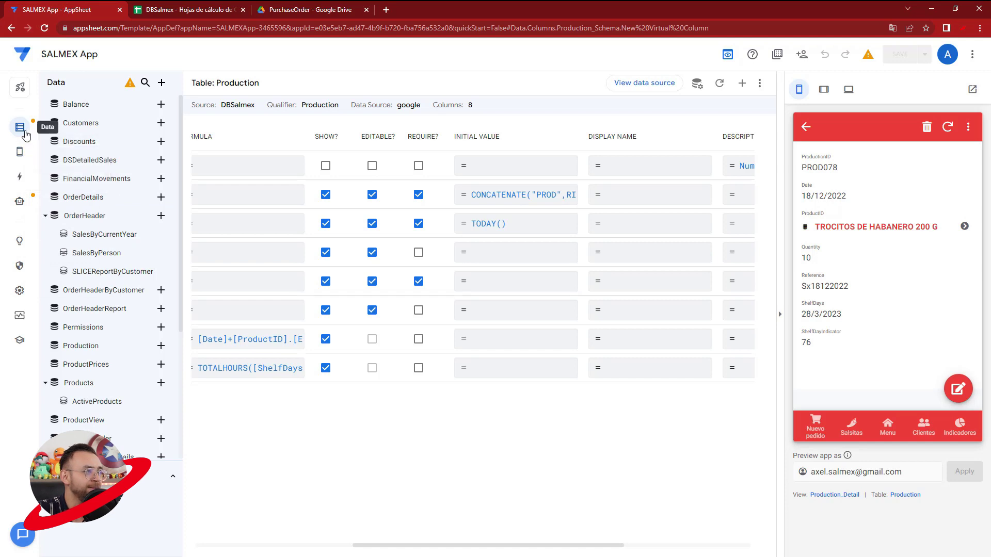
Step: Show the Production table's column list, then open and dismiss the Add data options
click(21, 128)
click(162, 83)
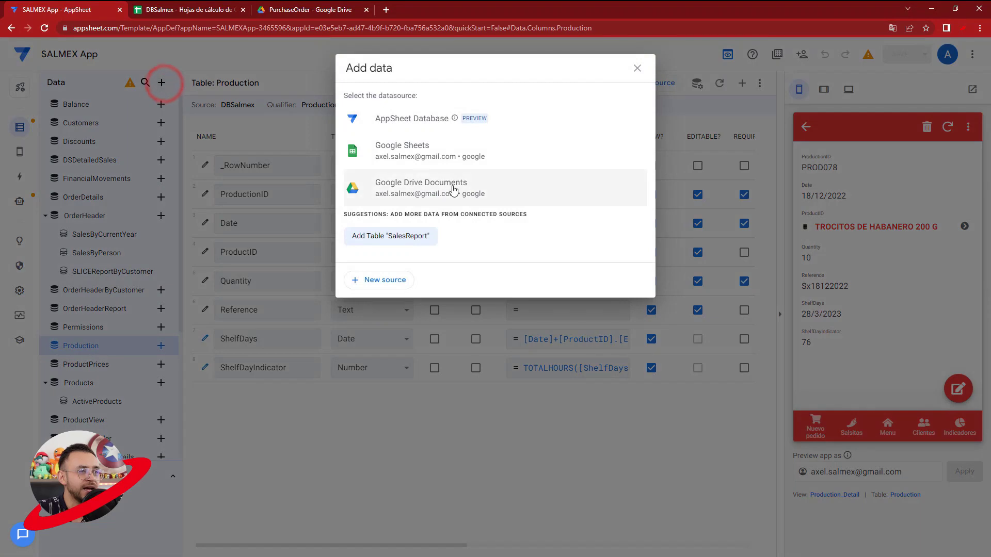
click(637, 68)
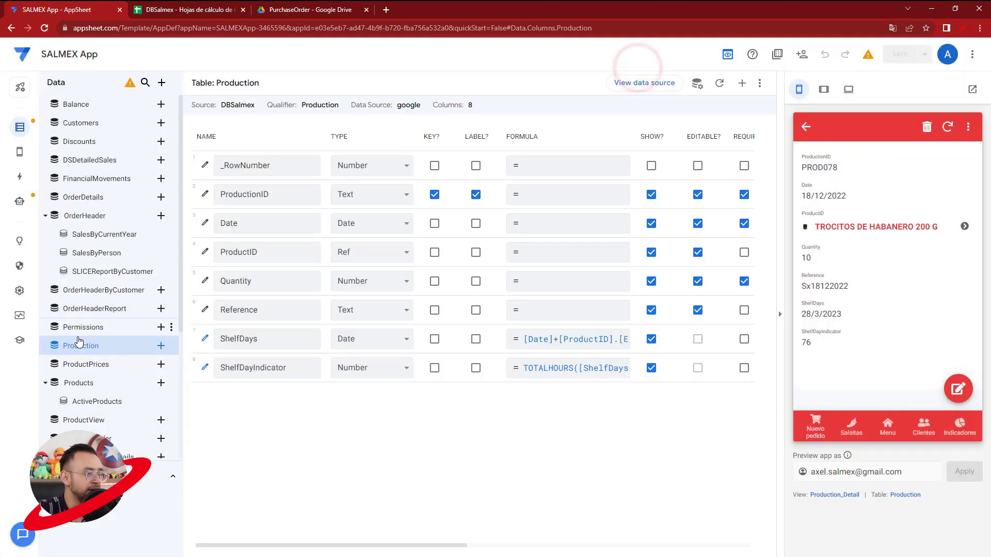
Step: Add a new blank slice to the Production table named ProductionExpiration
click(161, 346)
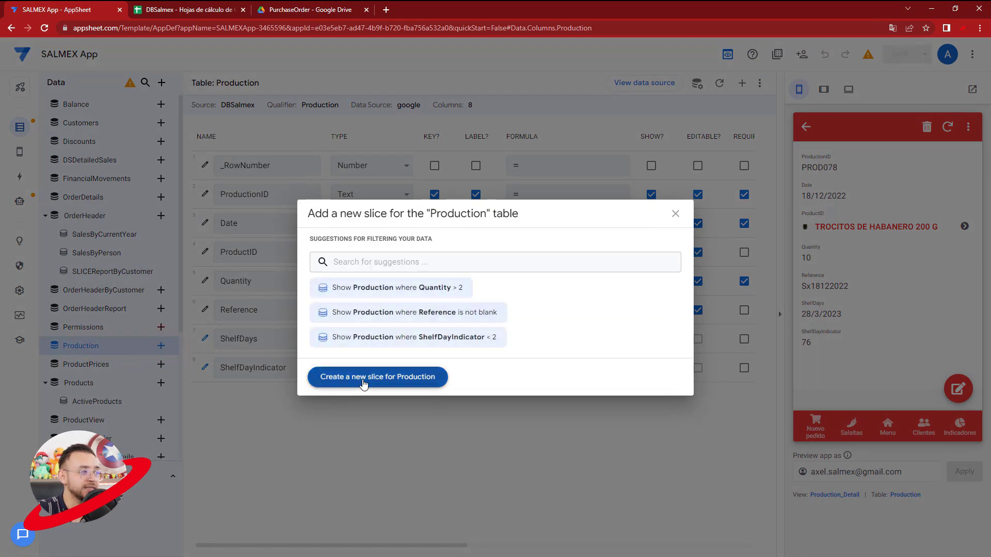
click(364, 377)
triple_click(373, 122)
text(S)
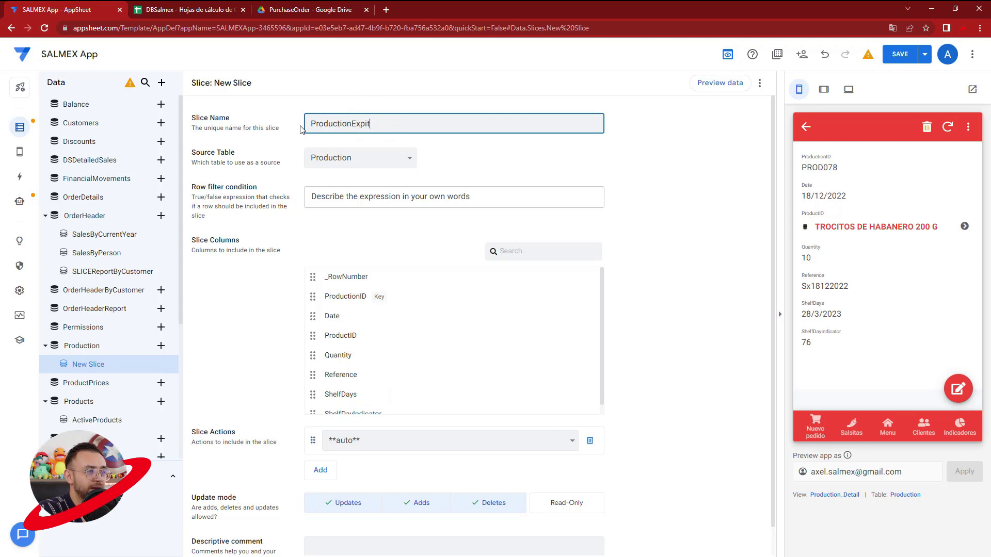
Step: Start a custom row filter expression by inserting the ShelfDayIndicator column
mouse_move(360, 157)
click(335, 196)
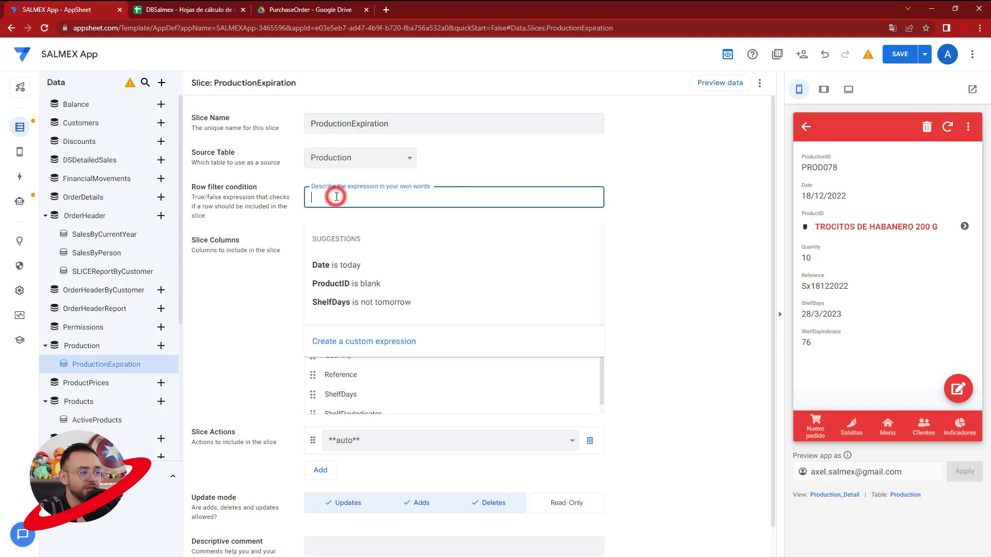
click(338, 343)
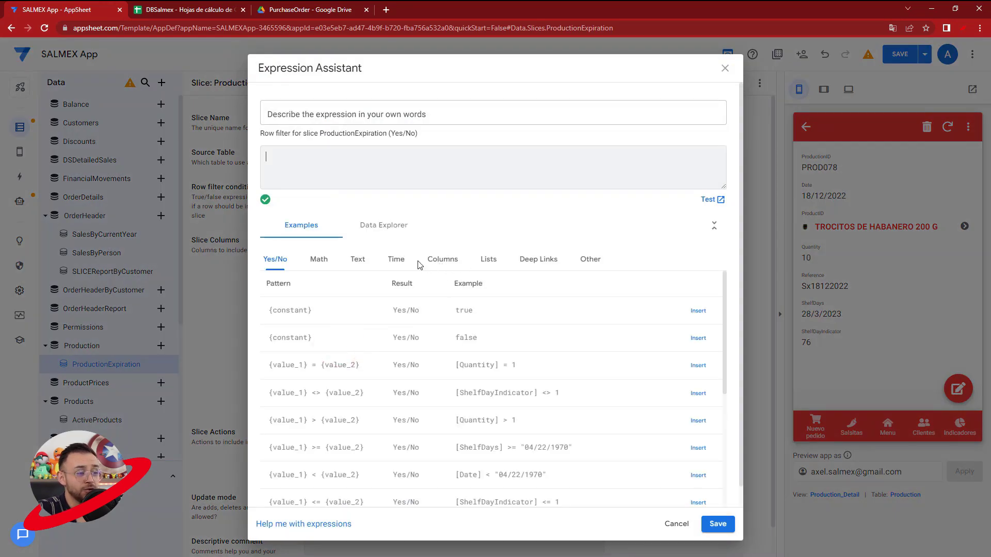
click(440, 261)
scroll(546, 412, down, 1)
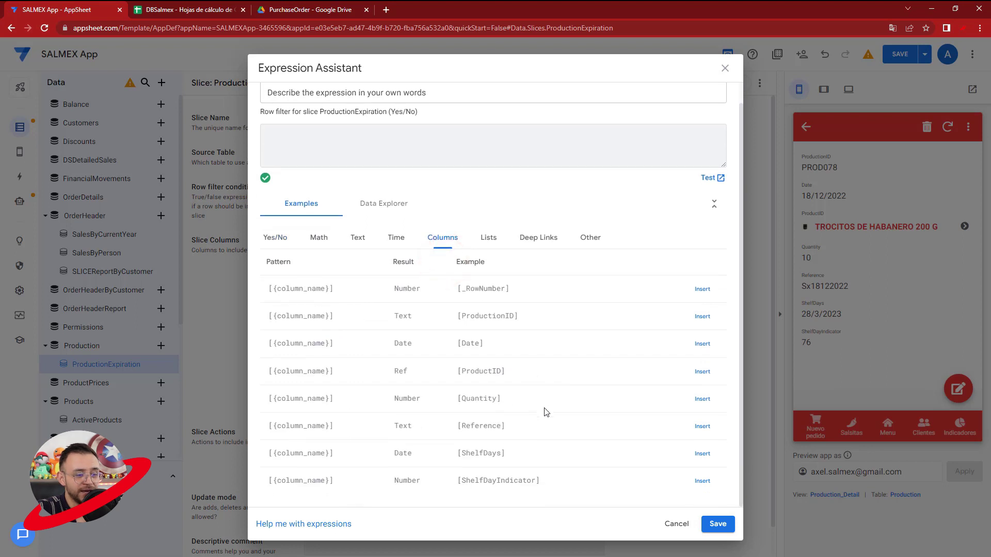
click(698, 481)
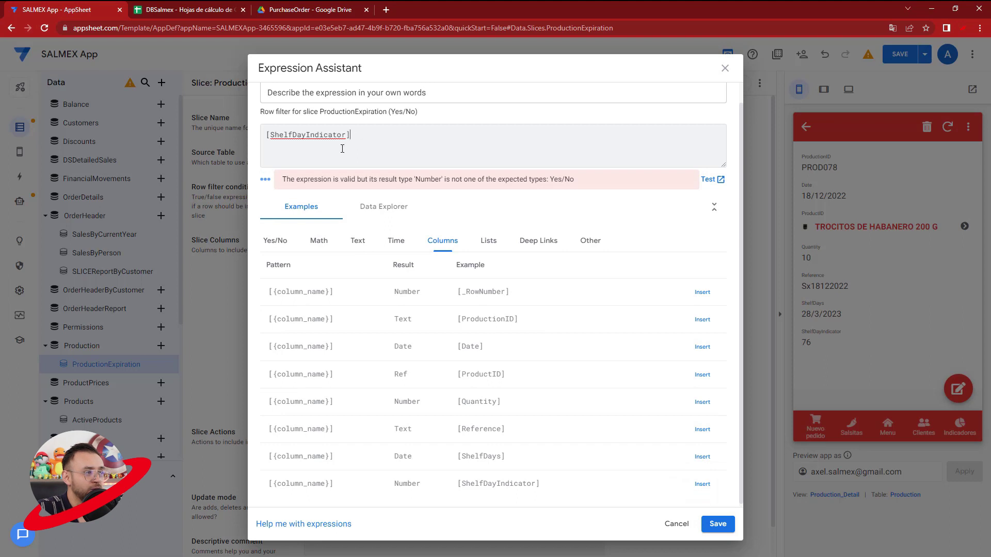
click(270, 134)
click(363, 135)
text(>=0)
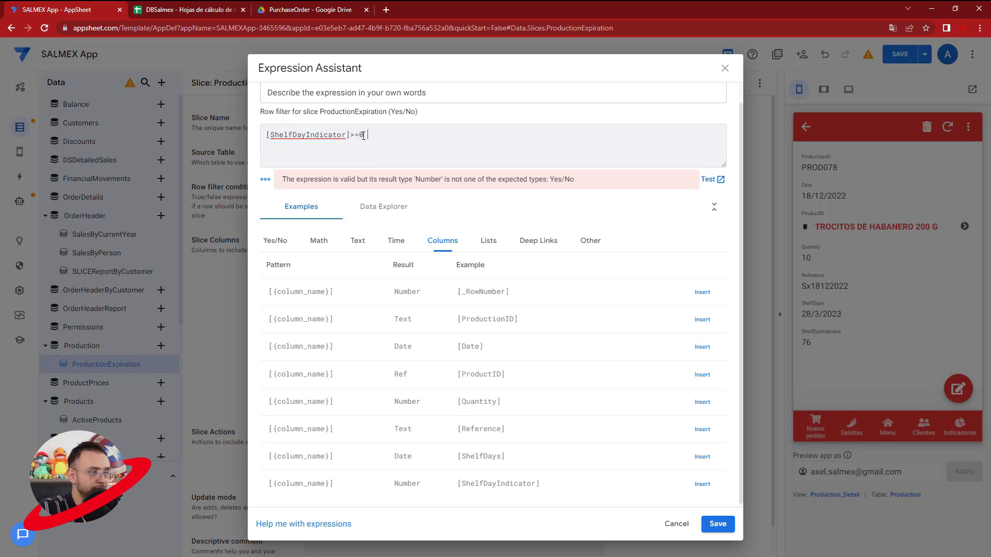
Step: Wrap the first comparison [ShelfDayIndicator]>=0 inside AND( and add a comma after it
click(268, 135)
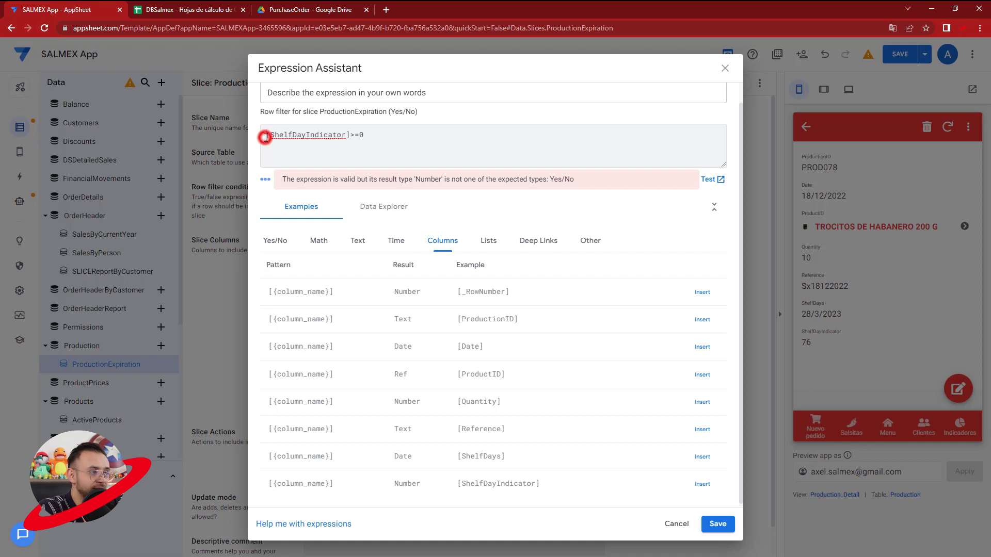
text(AND)
key(Return)
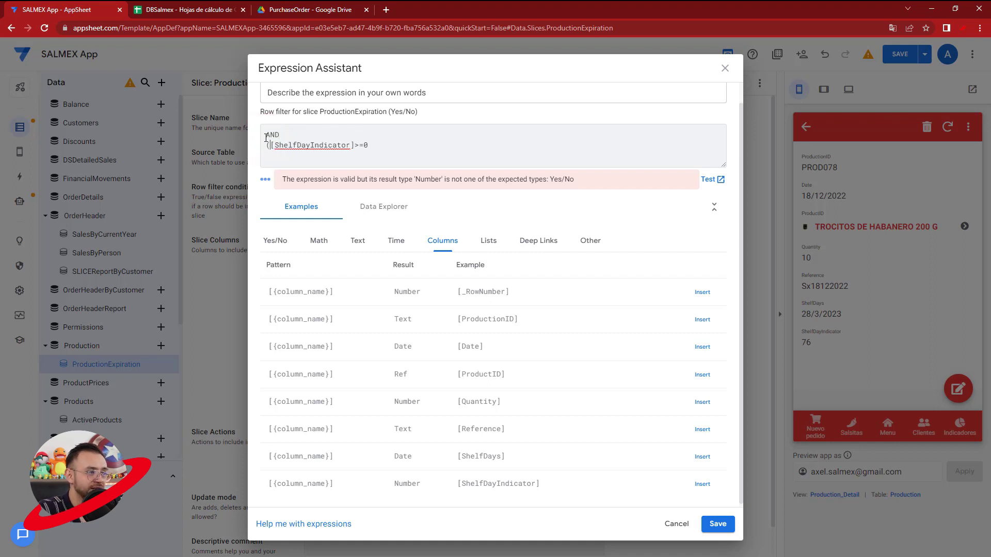
text(()
key(Right)
key(Delete)
click(418, 145)
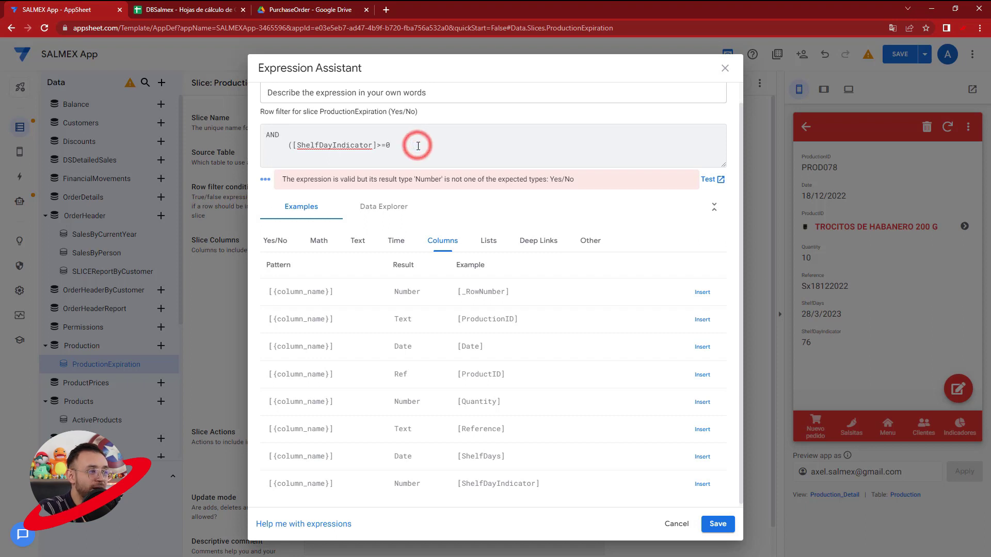
key(Return)
text(,)
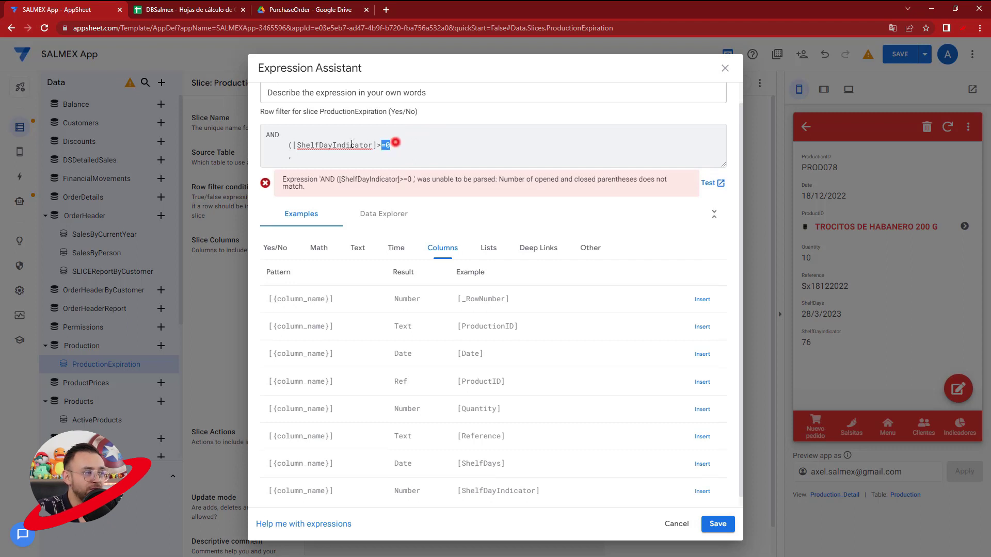
Step: Duplicate the comparison as the second condition and change it to [ShelfDayIndicator]<=30
drag(392, 145, 293, 146)
key(ctrl+c)
click(298, 158)
key(ctrl+v)
click(382, 155)
key(BackSpace)
text(<=)
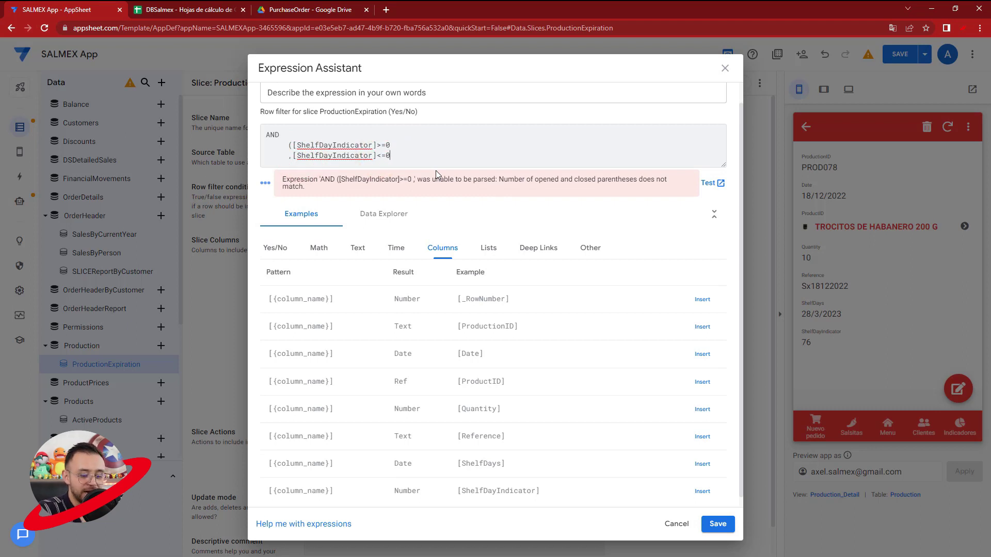
text(3)
key(Return)
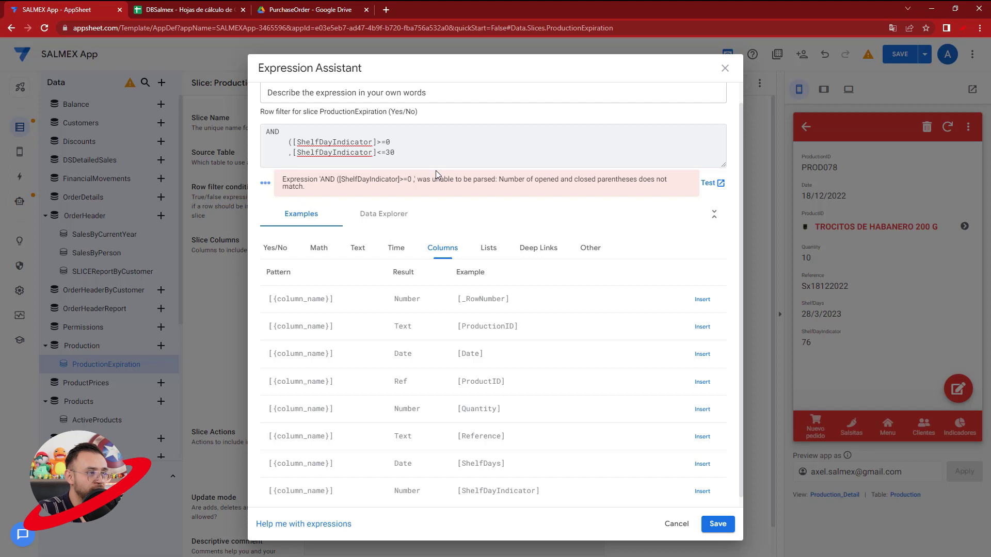
Step: Tidy the lines of AND([ShelfDayIndicator]>=0,[ShelfDayIndicator]<=30) and accept it as the row filter
click(287, 142)
key(BackSpace)
key(BackSpace)
key(BackSpace)
key(BackSpace)
key(BackSpace)
key(Return)
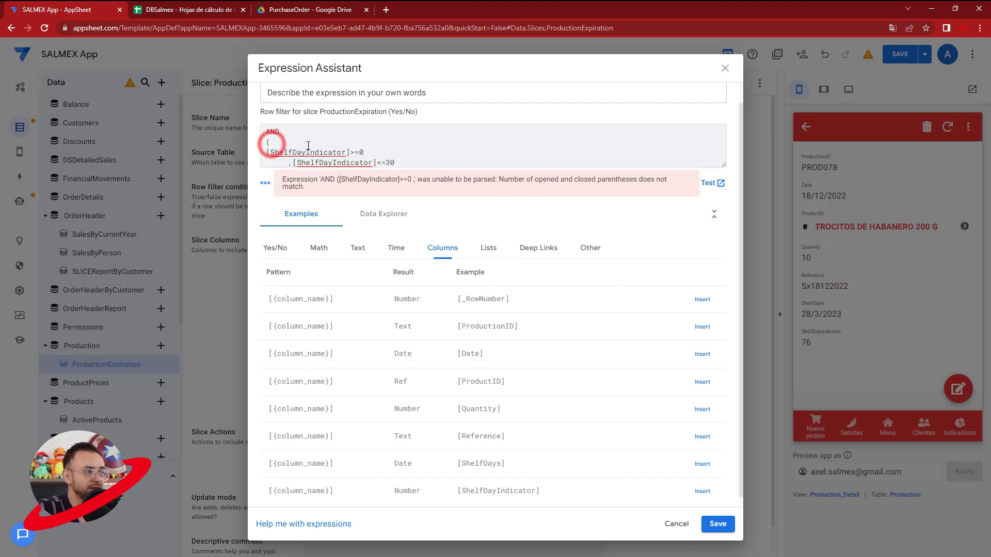
click(268, 153)
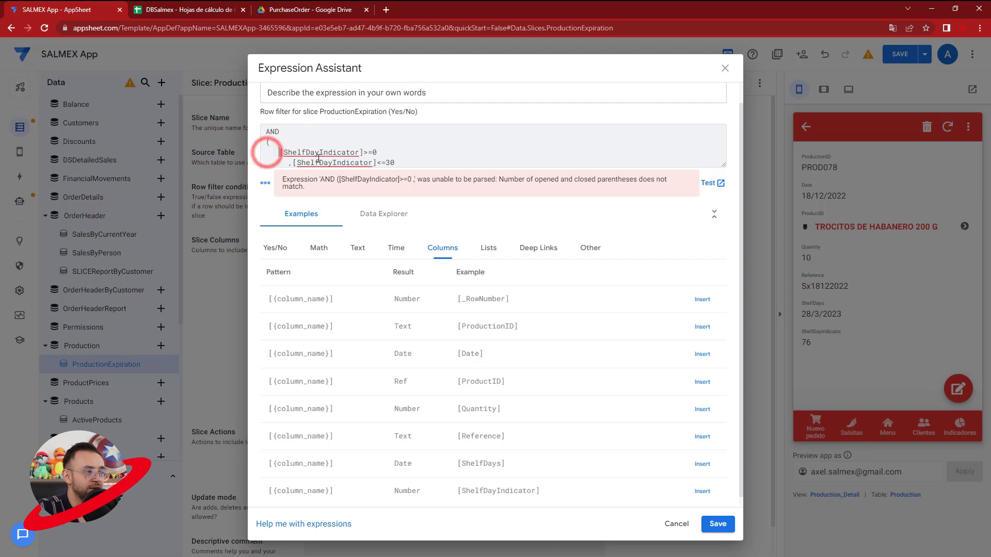
drag(724, 155, 726, 193)
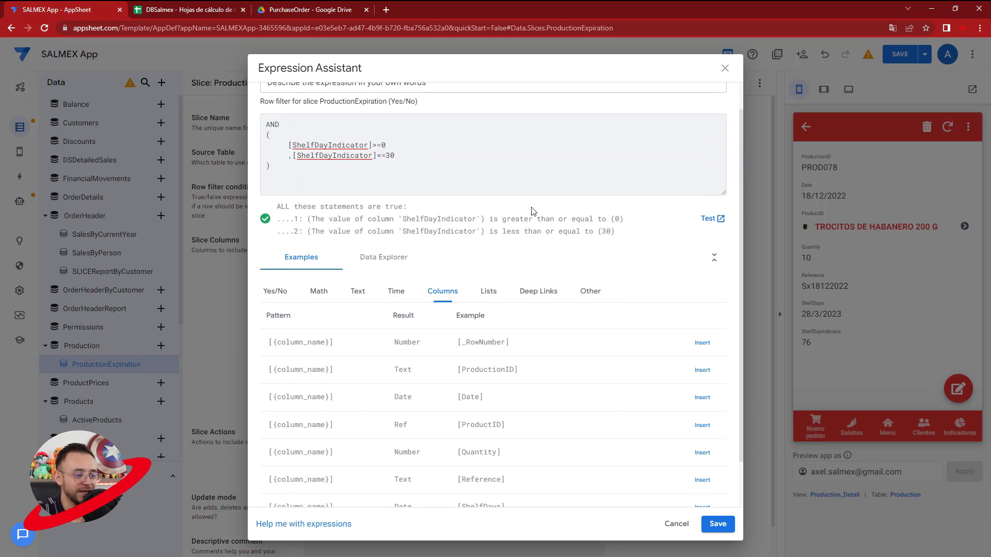
click(717, 524)
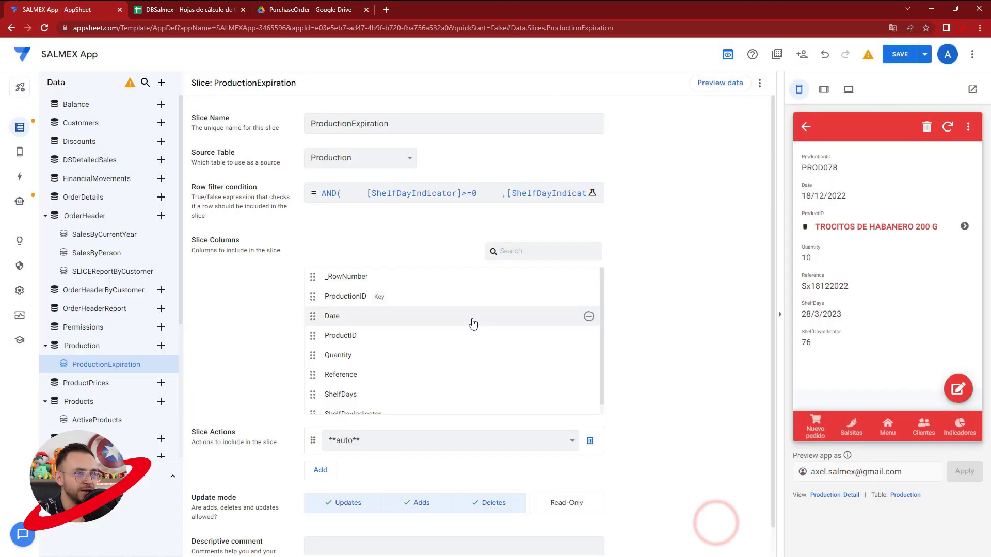
Step: Save the app with the new slice and start a new blank view under Views
click(897, 54)
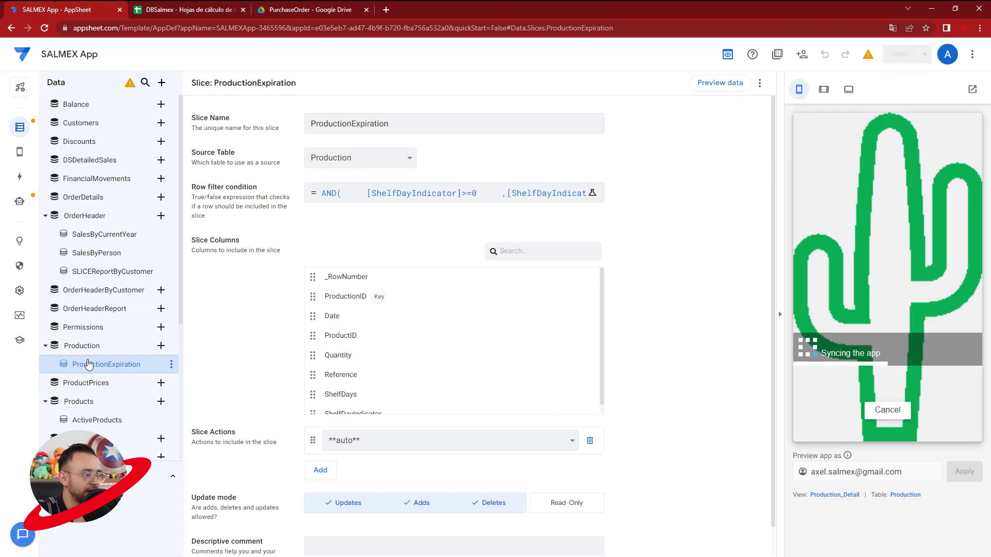
mouse_move(20, 151)
click(71, 157)
click(162, 105)
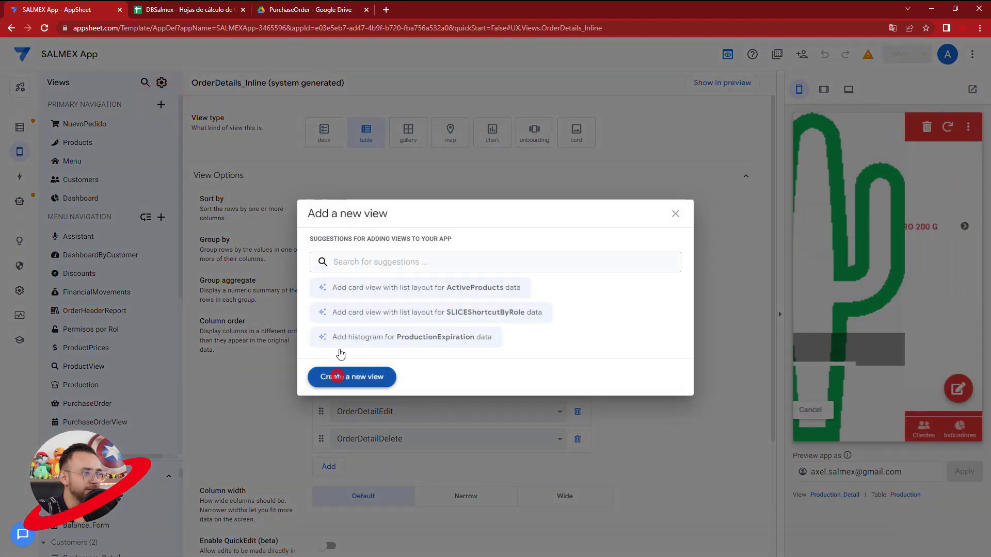
click(337, 376)
Step: Name the view ProductionExpiration, base it on the ProductionExpiration slice, and show it as a table
triple_click(367, 123)
key(BackSpace)
text(oductio)
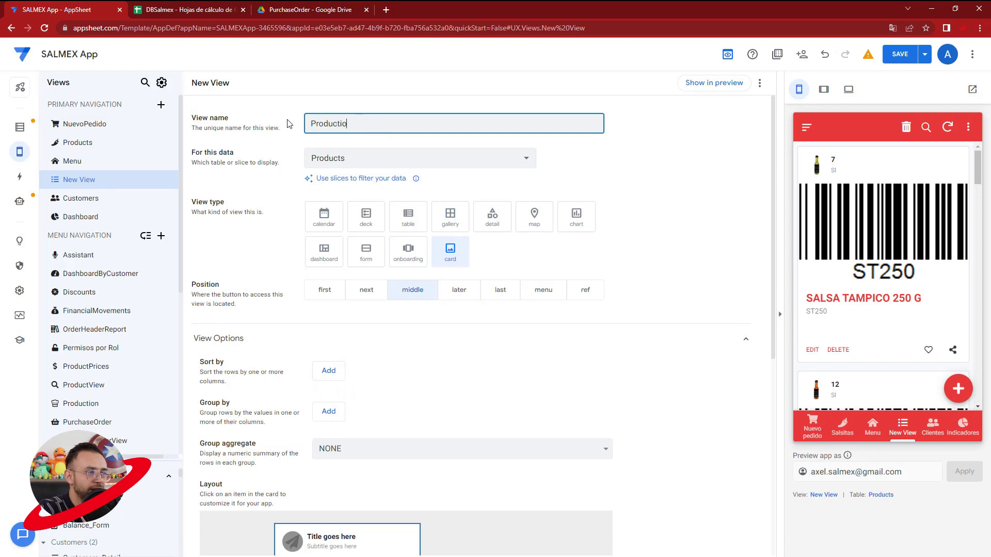
text(nExpiration)
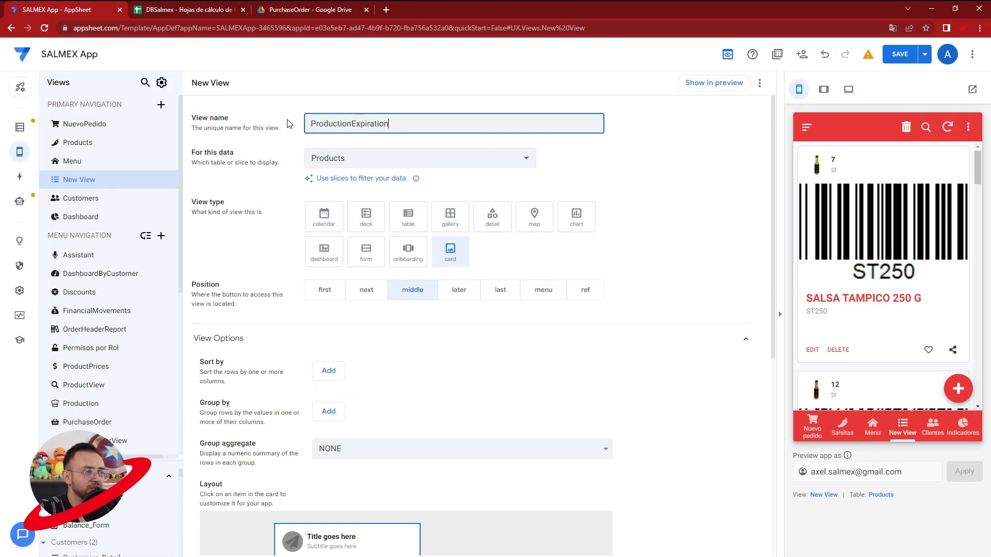
click(387, 158)
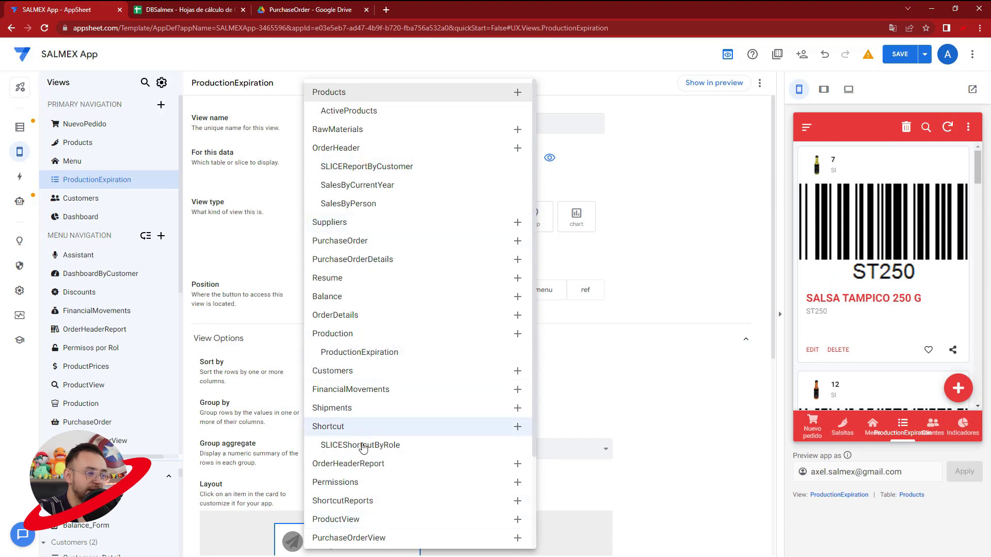
click(370, 352)
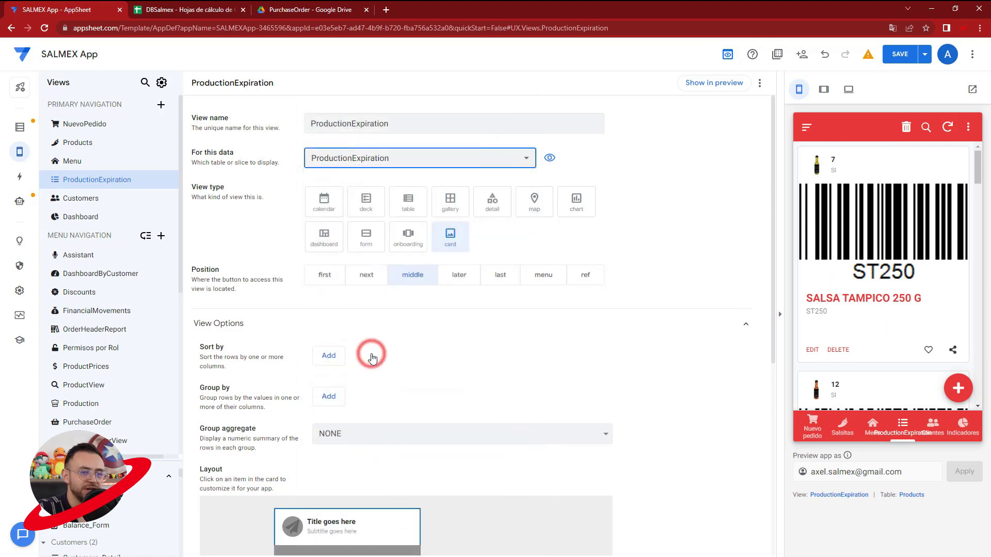
click(403, 202)
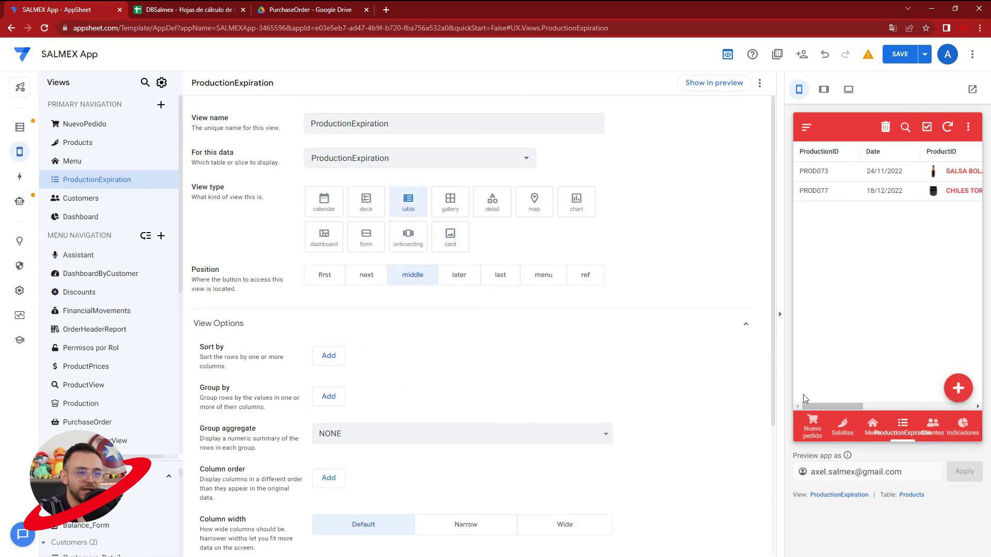
Step: Scroll the preview table sideways, save the app, and switch the preview to tablet size
drag(806, 406, 833, 407)
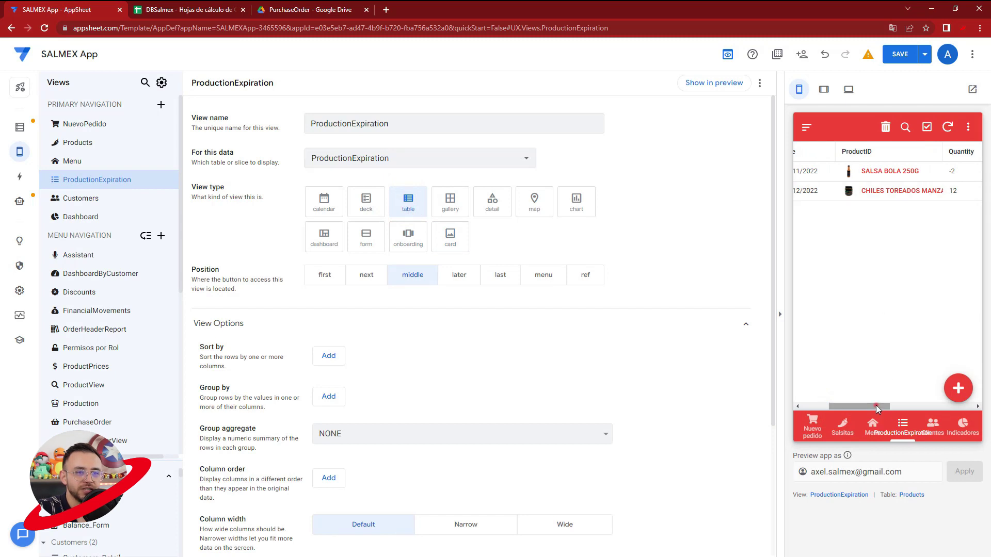
drag(883, 413, 961, 413)
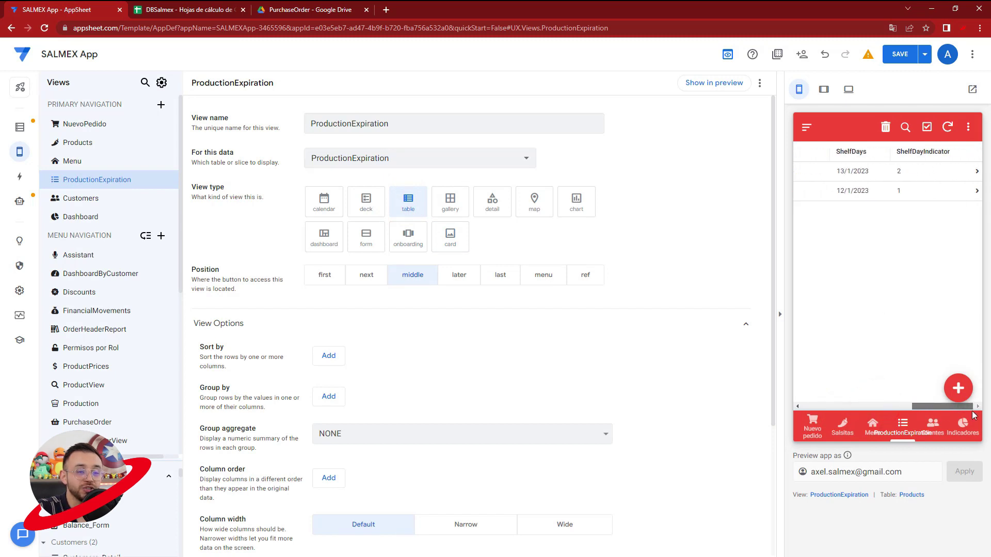
click(901, 61)
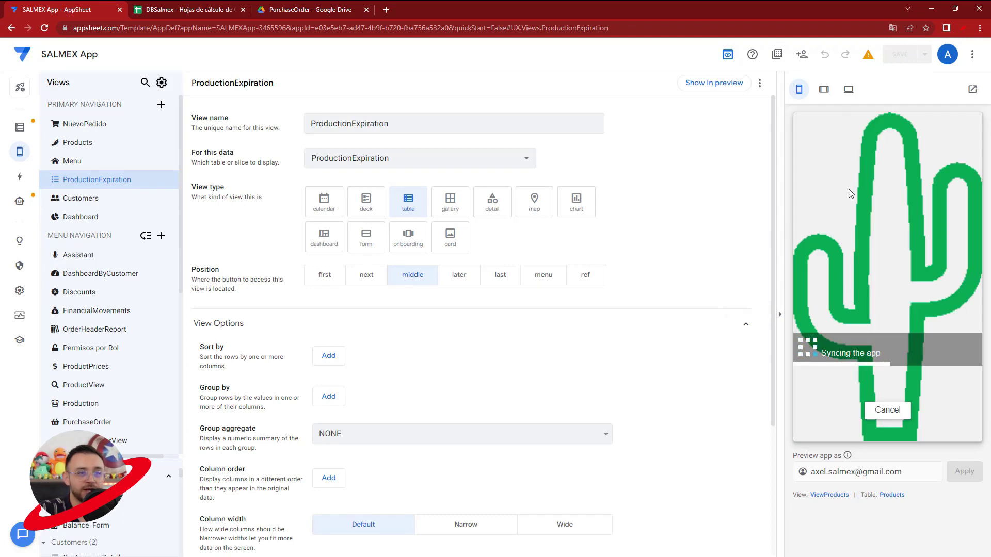
click(823, 89)
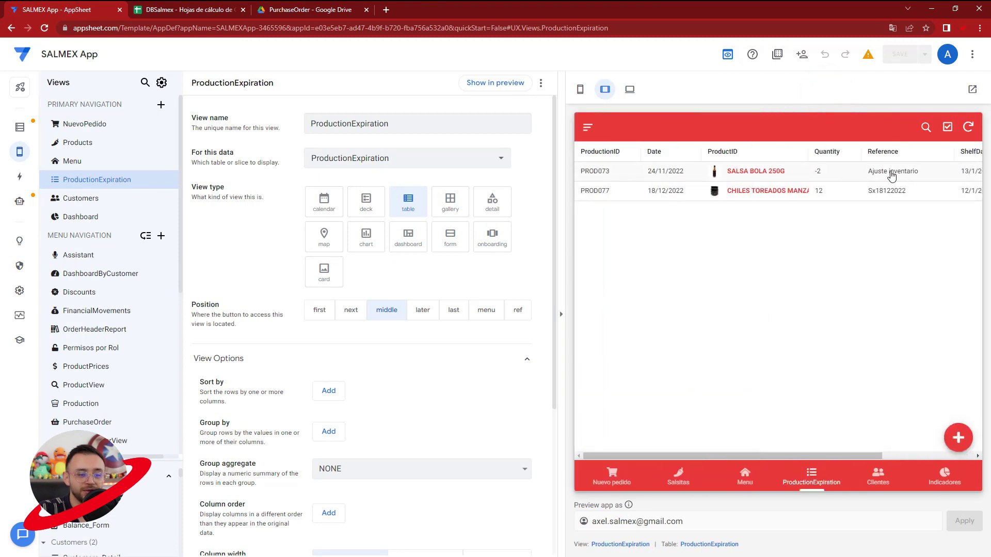
Step: Check the CHILES TOREADOS record's details, then return to the ProductionExpiration table
drag(792, 454, 884, 454)
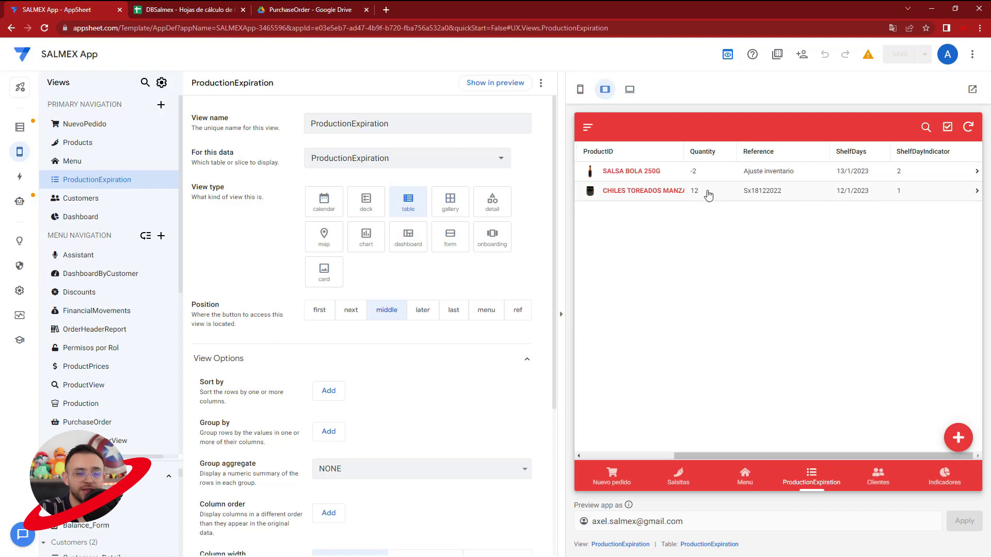
click(809, 195)
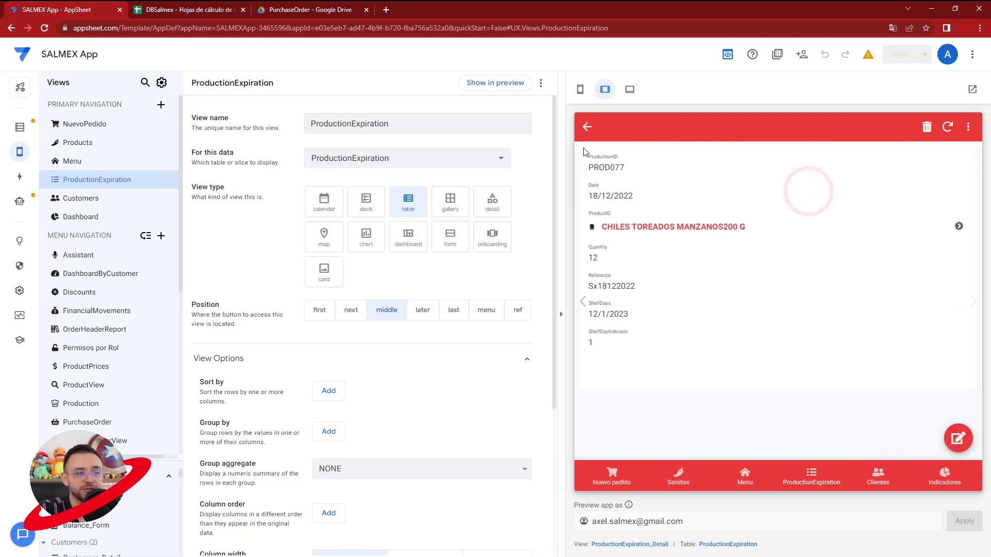
click(588, 126)
click(815, 474)
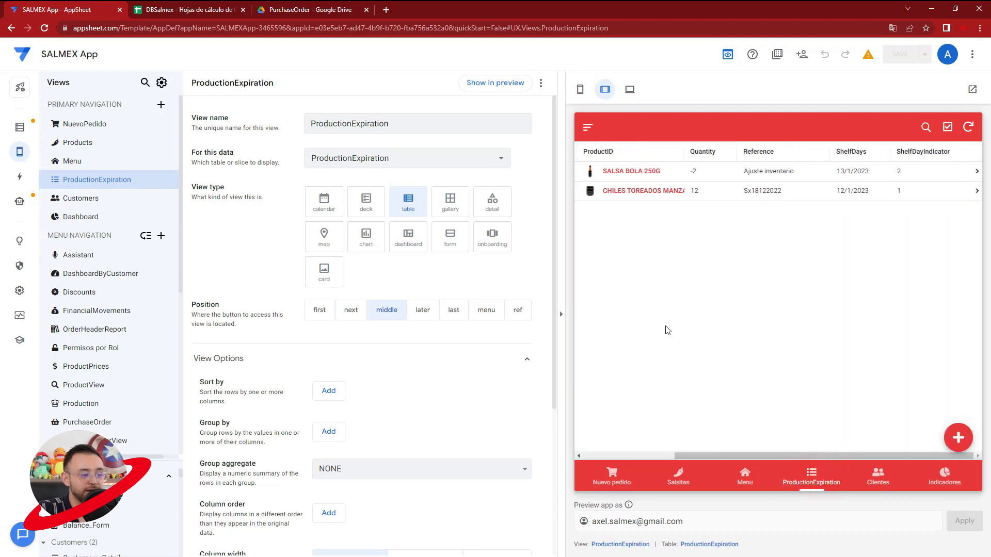
Step: Give the ProductionExpiration view an alarm-clock icon, found by searching 'expe'
scroll(345, 387, down, 2)
scroll(348, 392, down, 2)
click(259, 474)
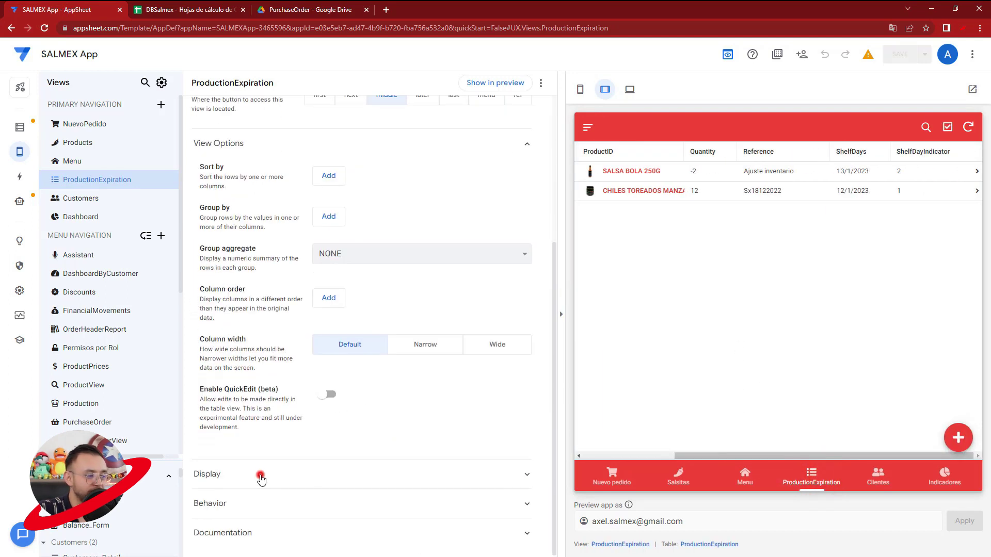
scroll(358, 454, down, 1)
click(361, 353)
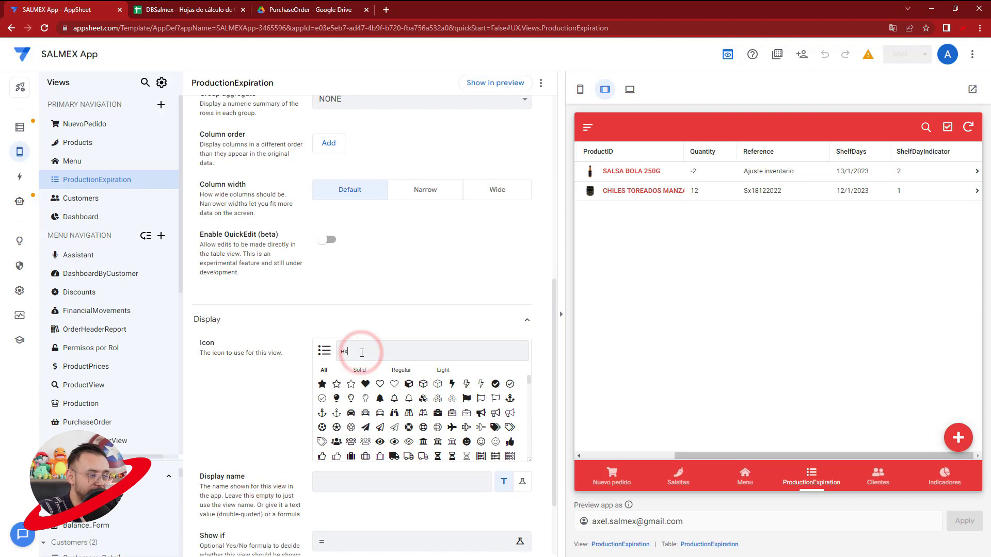
text(exp)
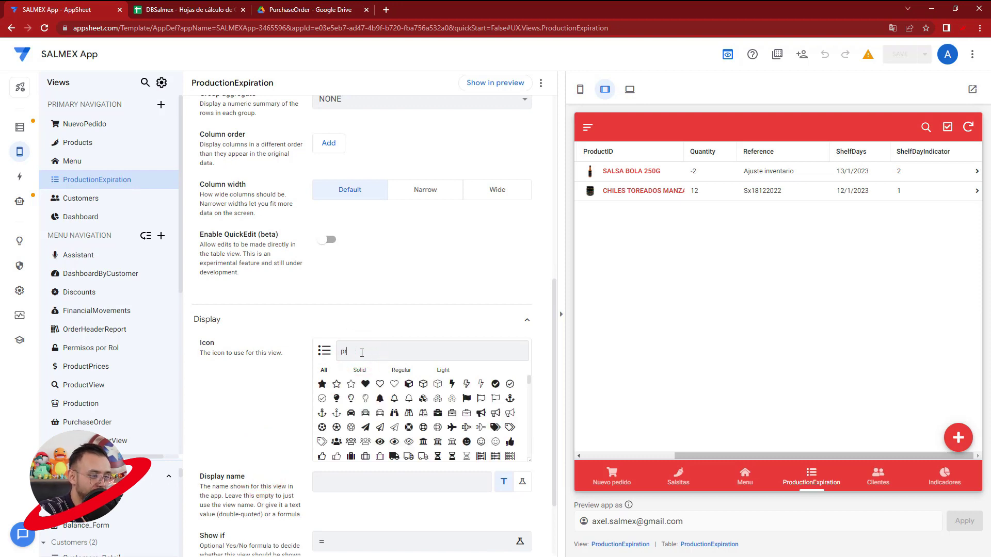
text(e)
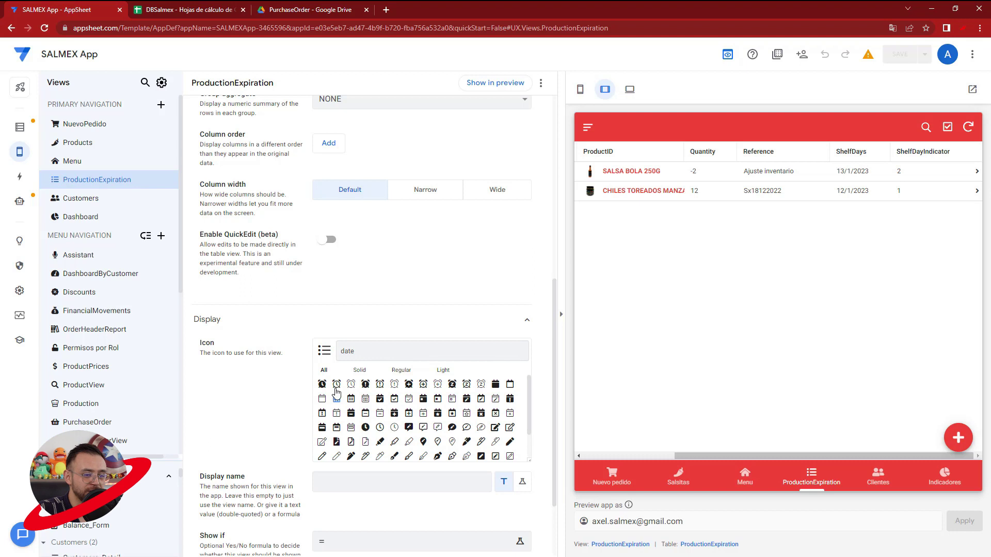
click(321, 384)
Step: Set the ProductionExpiration view's display name to Caducidades
scroll(400, 454, down, 1)
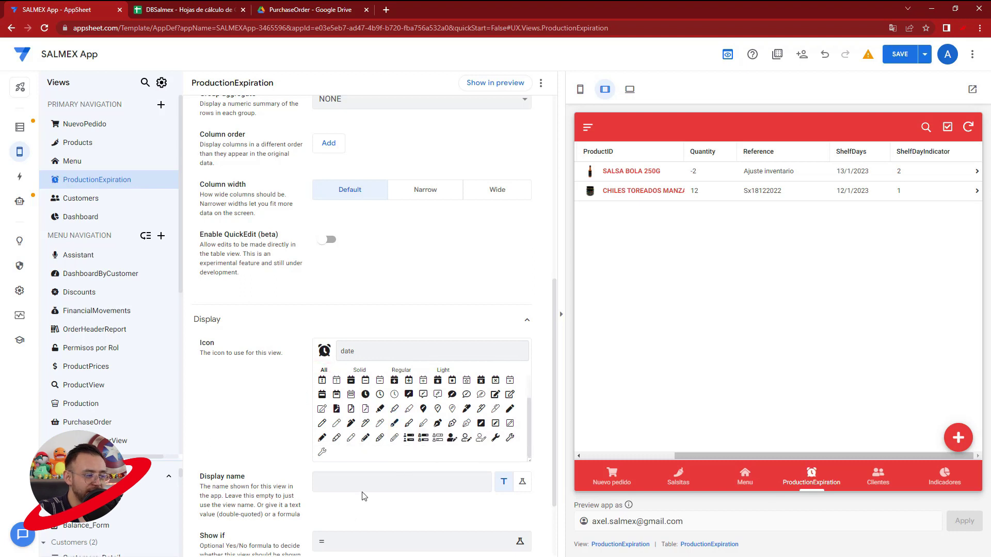
scroll(360, 516, down, 1)
click(326, 435)
text(Cad)
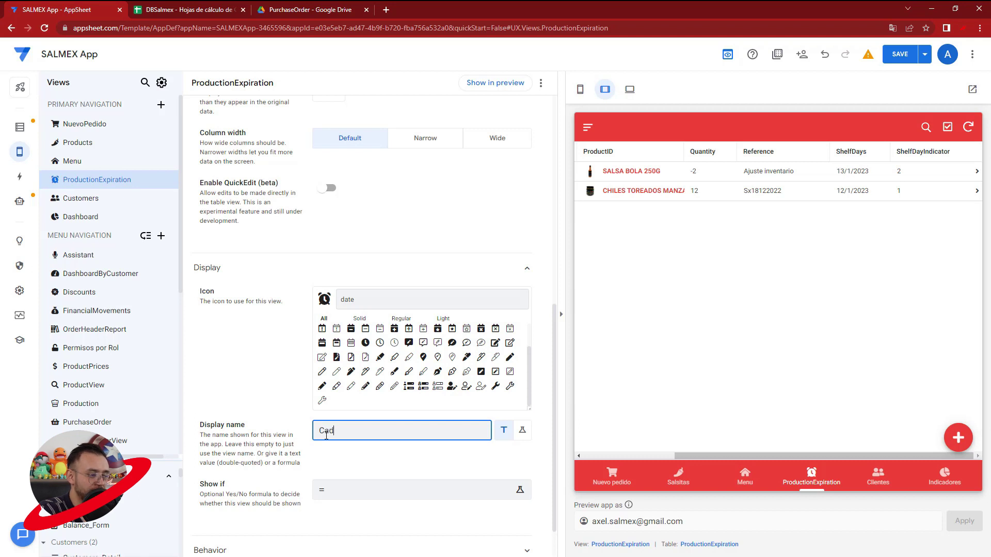
click(356, 469)
scroll(444, 268, up, 2)
scroll(448, 261, up, 4)
scroll(464, 258, up, 2)
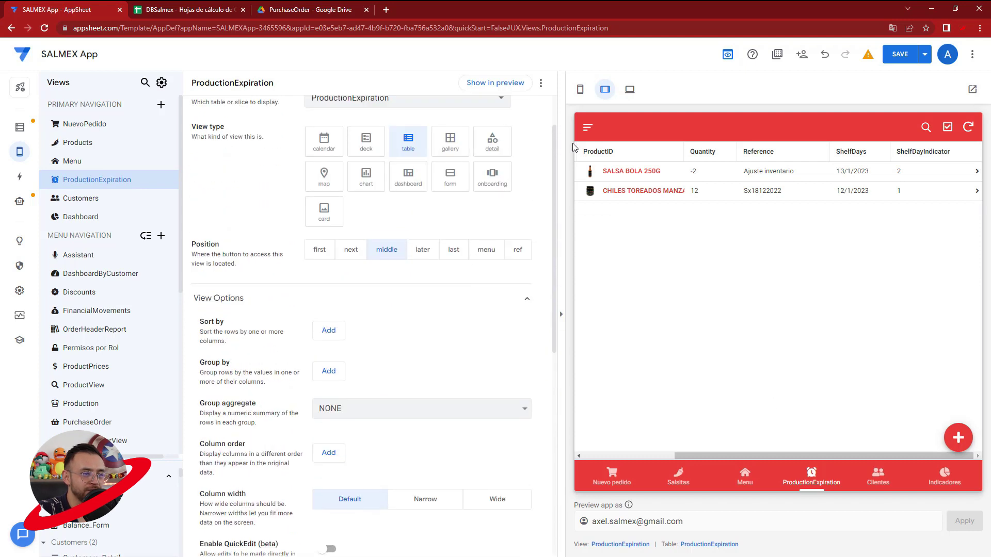
click(587, 127)
Step: Move the view to menu position, save the app, and show the preview's Menu screen
click(486, 250)
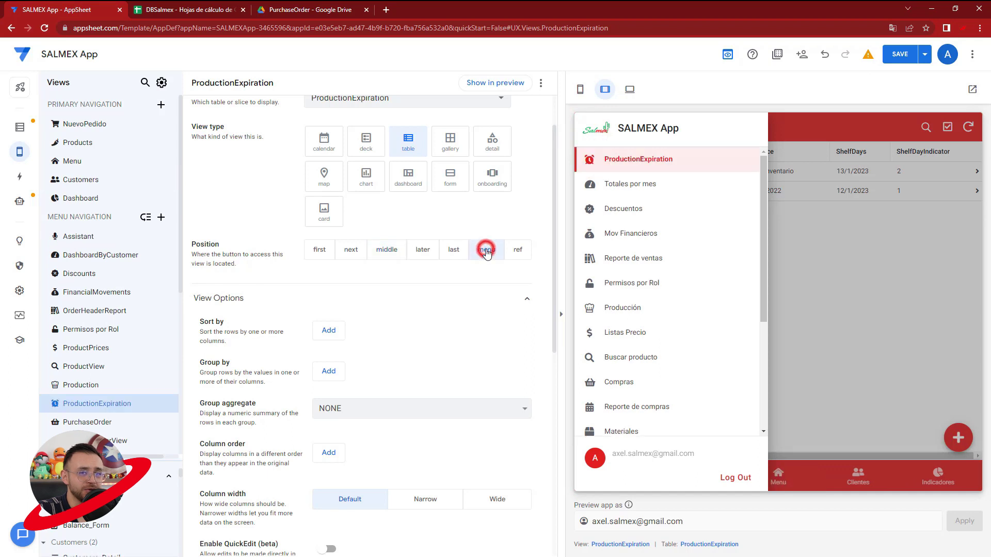
click(899, 56)
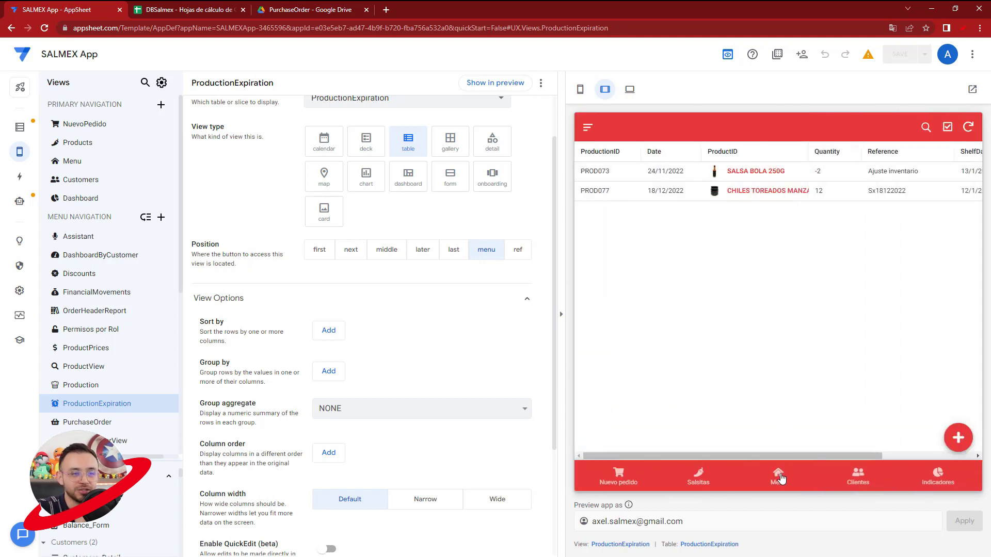
click(779, 476)
Step: Add a Production record for CHILES TOREADOS JALAPEÑOS 200 G with quantity 20 and reference TEST MB01
click(753, 241)
click(958, 437)
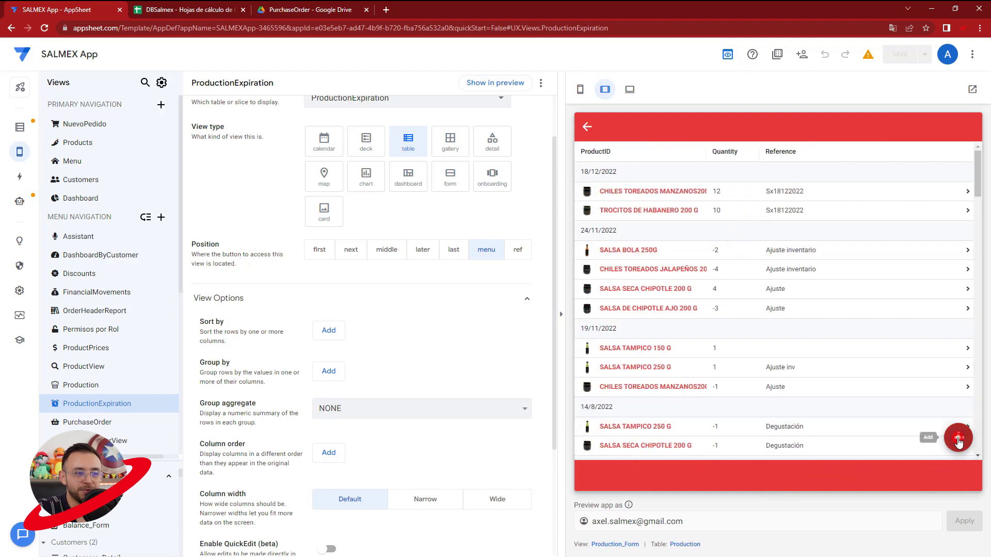
click(666, 294)
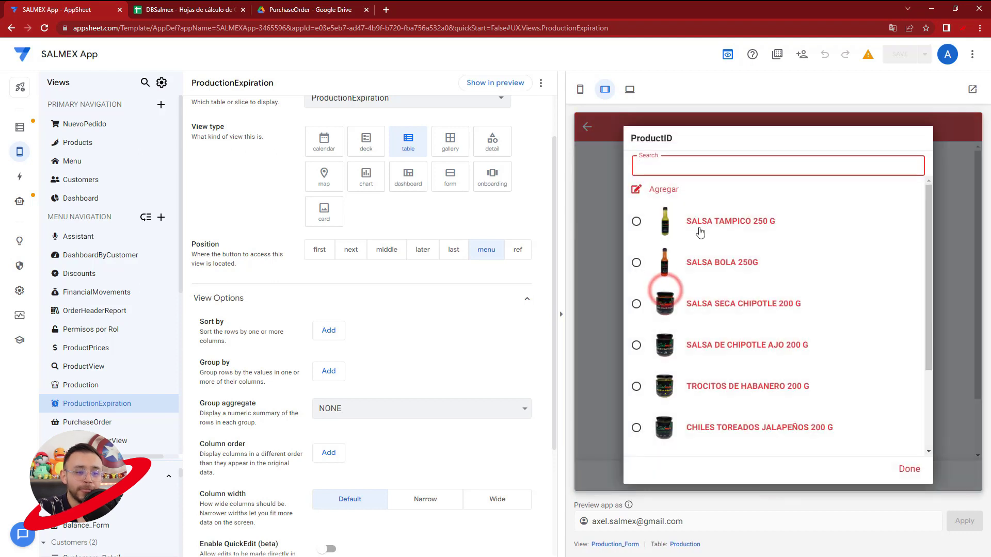
scroll(731, 351, down, 2)
click(743, 379)
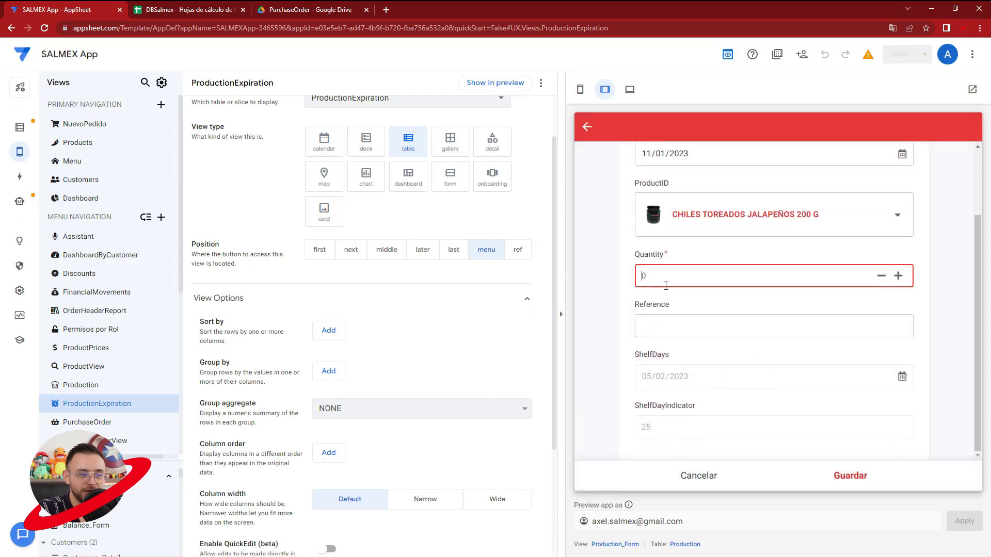
text(20)
click(668, 331)
text(TEST MB01)
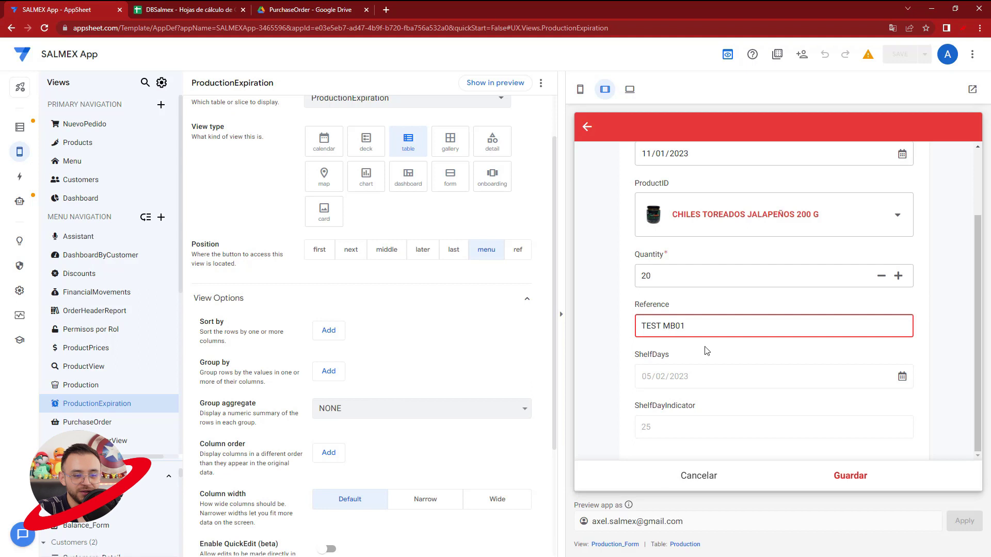
click(858, 479)
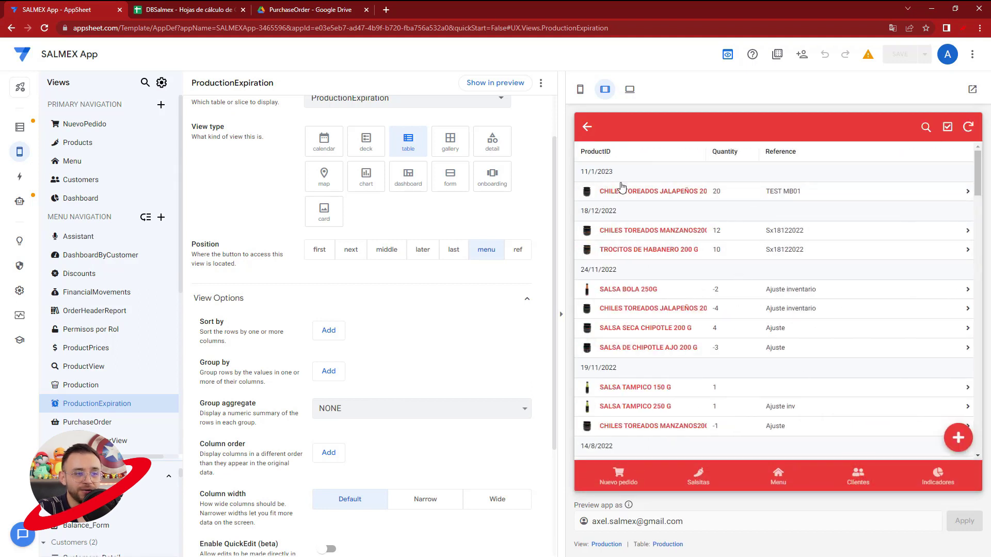
Step: Open Caducidades from the drawer and view PROD079's details, showing ShelfDayIndicator 25
click(588, 128)
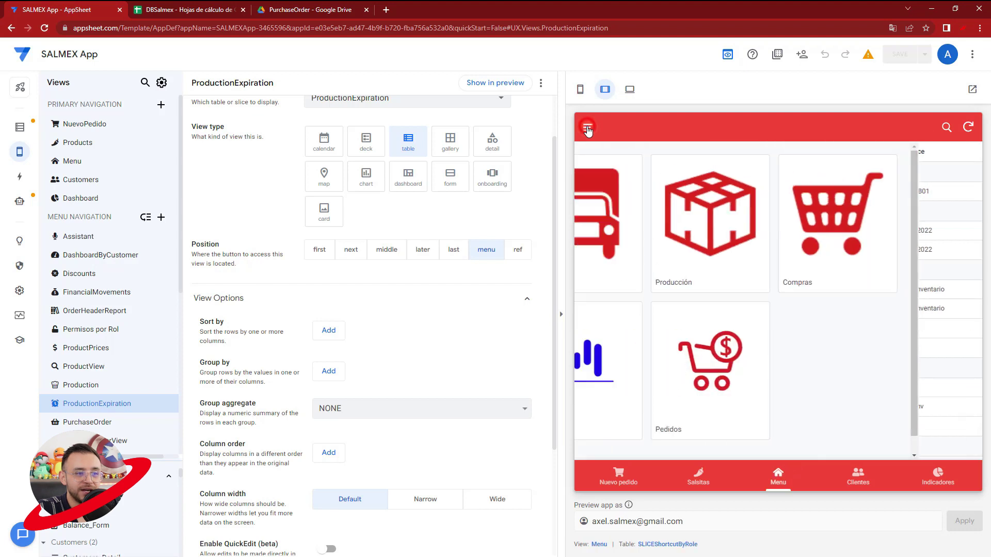
click(588, 128)
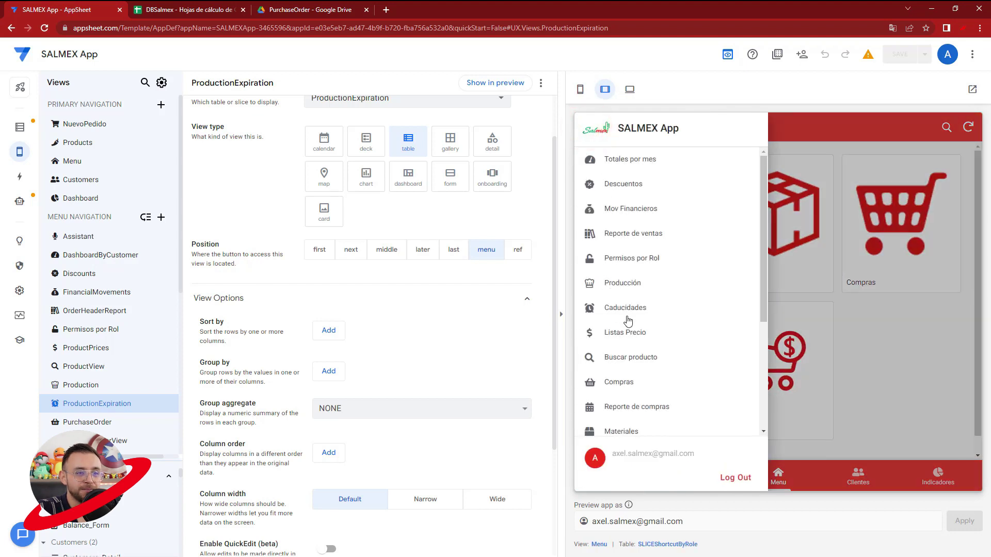
click(626, 309)
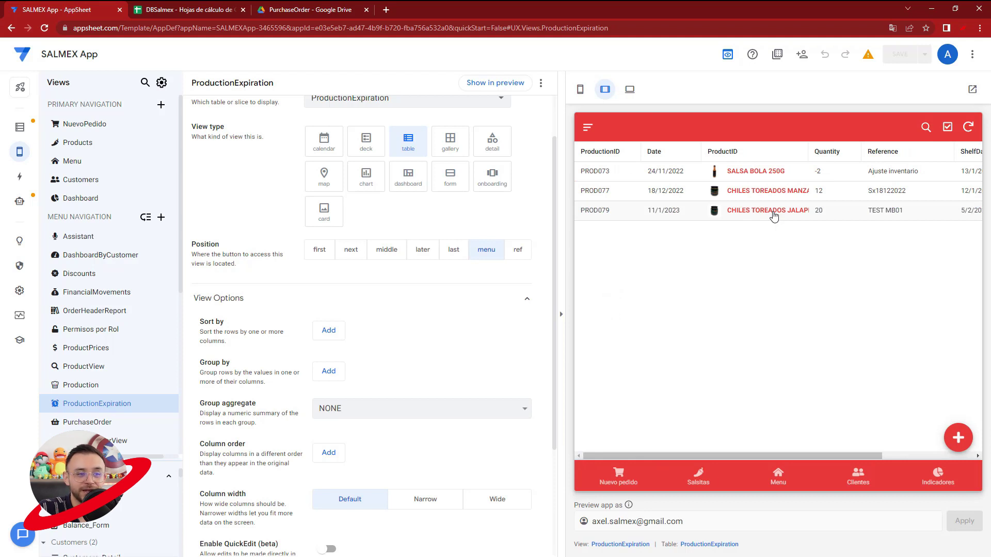
click(772, 215)
double_click(593, 342)
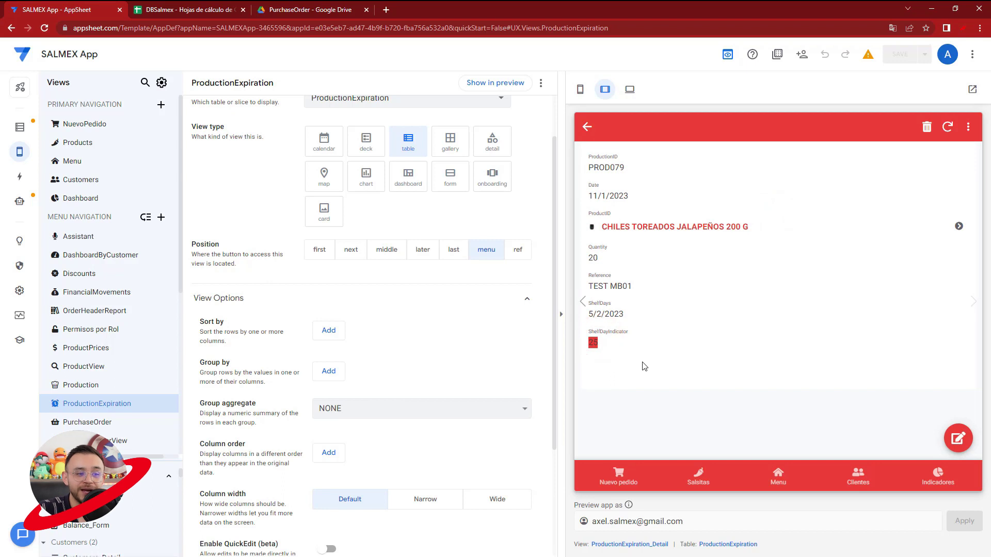